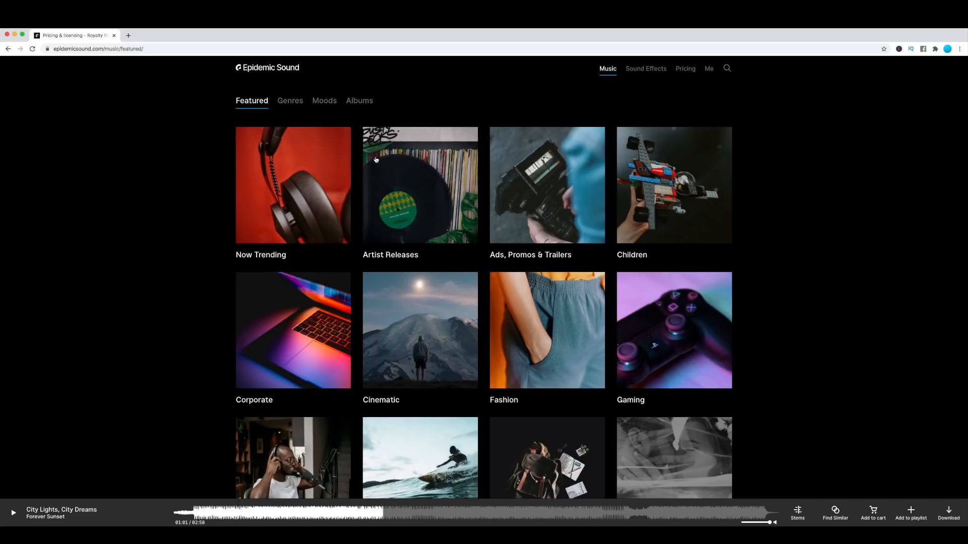
# Browse the music catalogue by genres, moods and albums, and open the sound effects section.
pyautogui.click(289, 101)
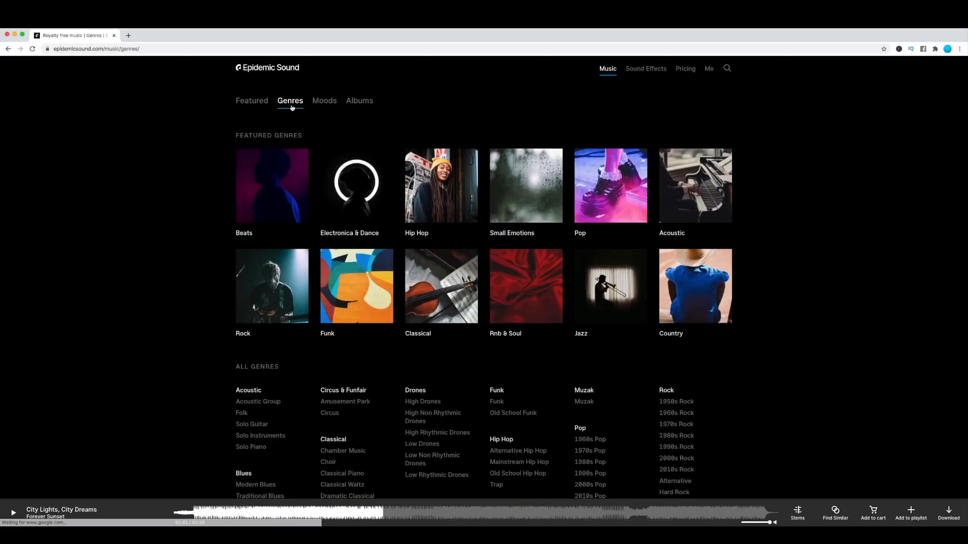
pyautogui.click(331, 103)
pyautogui.click(359, 101)
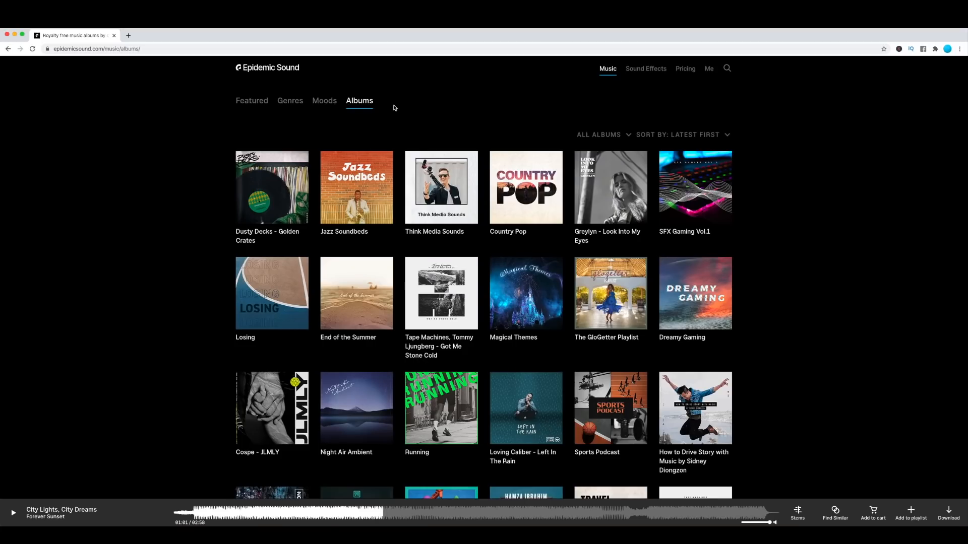
pyautogui.click(653, 71)
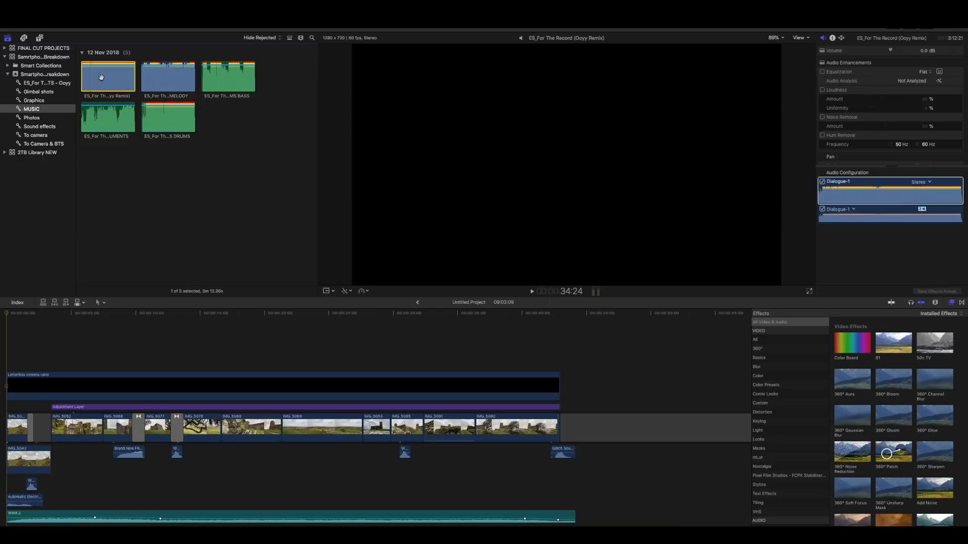
# Preview the For The Record (Ooyy Remix) track in the MUSIC collection and scrub the project to 8:13.
pyautogui.click(101, 77)
pyautogui.press('space')
pyautogui.press('space')
pyautogui.moveTo(10, 316); pyautogui.dragTo(118, 318)
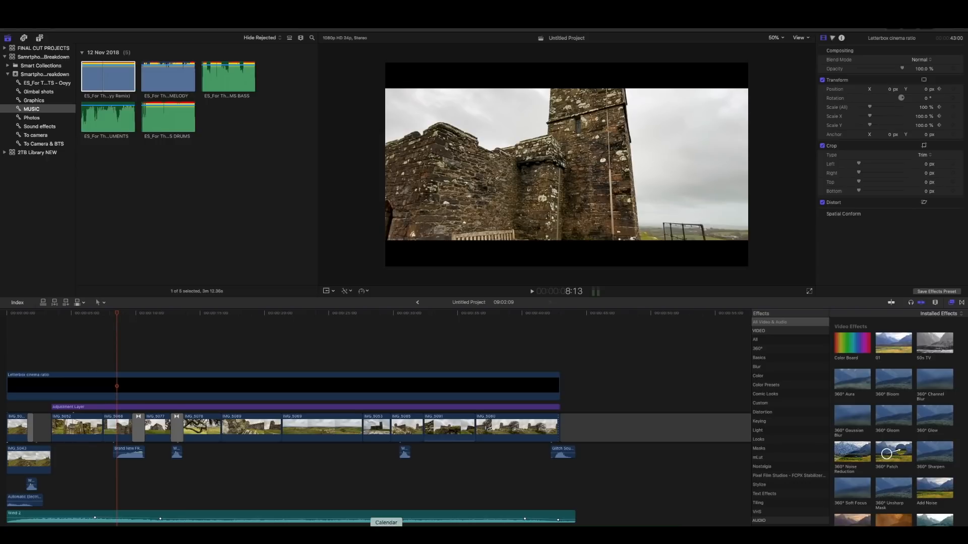
# Switch to Epidemic Sound in the browser and audition the drums and bass stems of For The Record (Ooyy Remix).
pyautogui.click(432, 536)
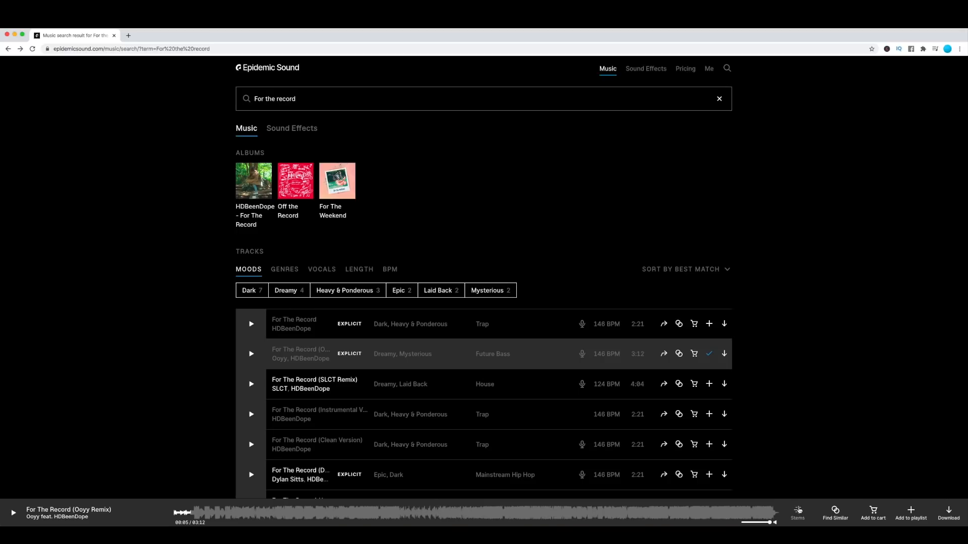
pyautogui.click(797, 510)
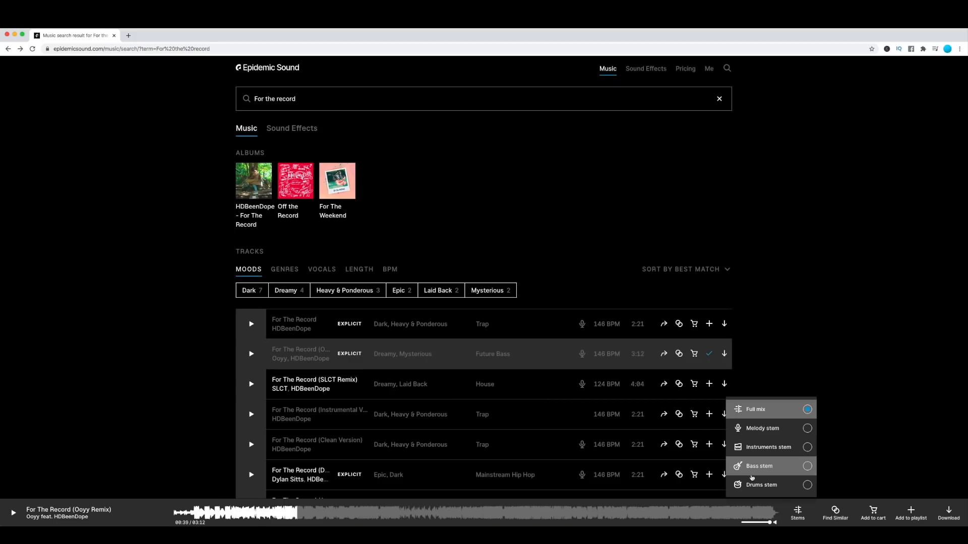
pyautogui.click(807, 486)
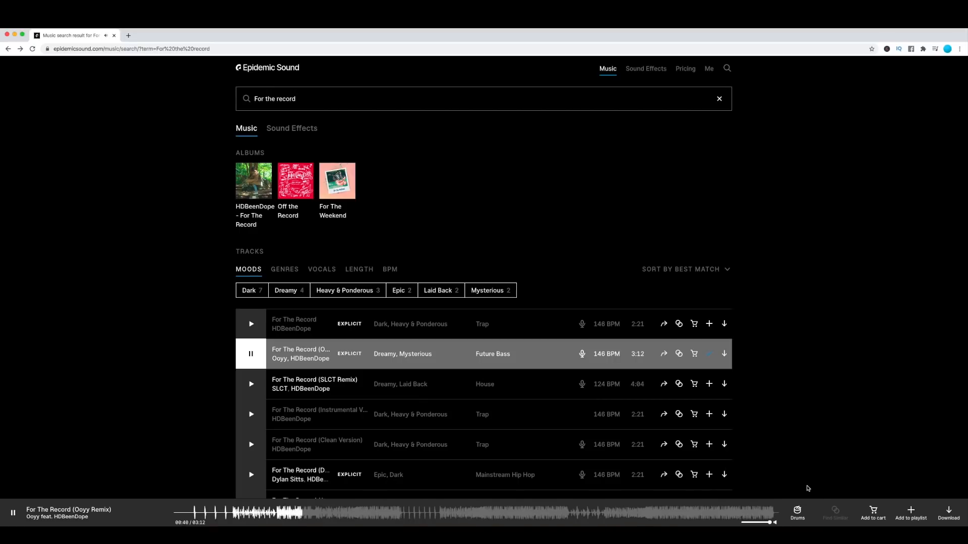
pyautogui.click(797, 511)
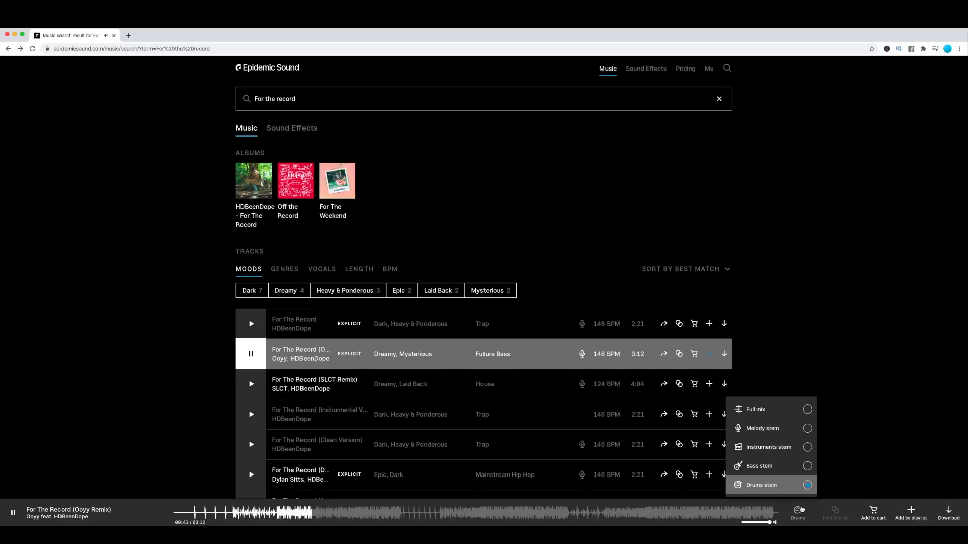
pyautogui.click(809, 467)
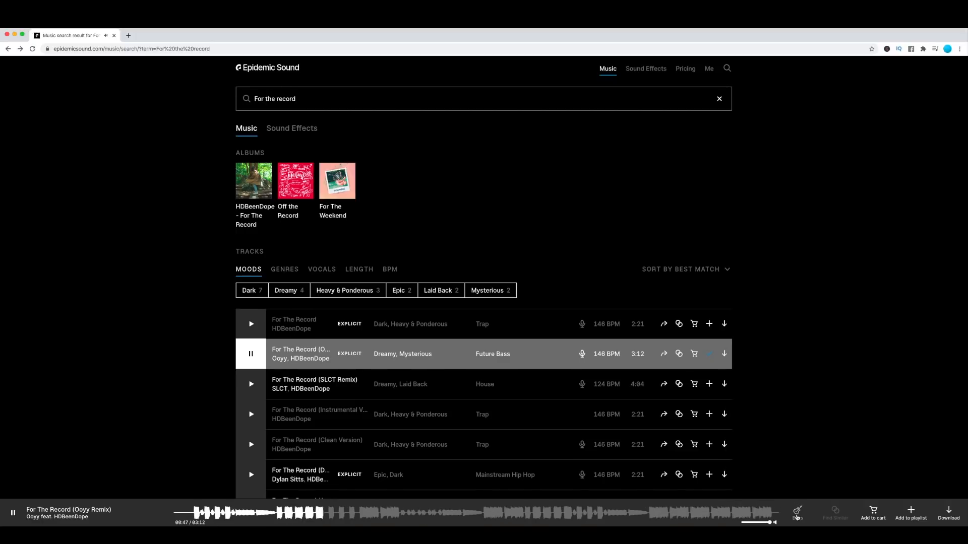
pyautogui.click(797, 511)
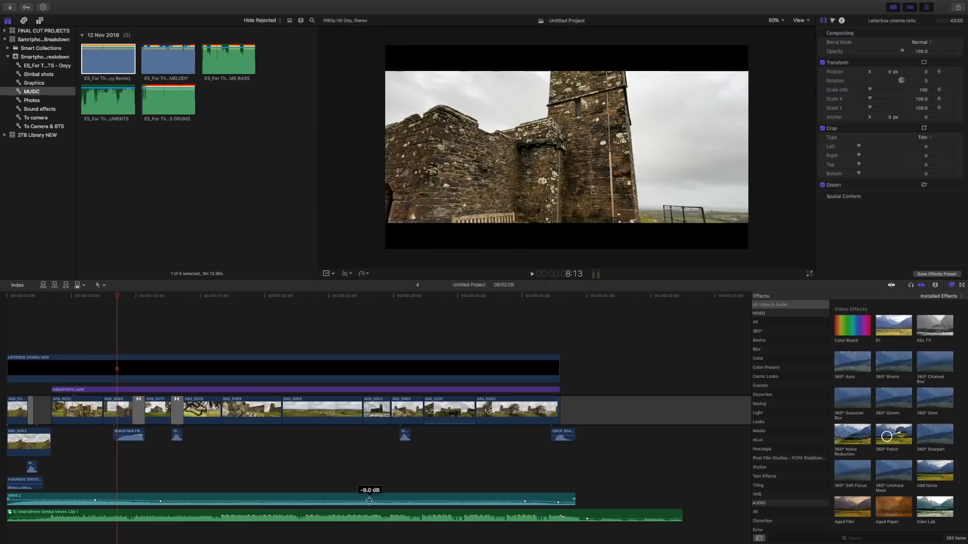
# Return to the start of the project and look over the timeline's video, sound effect and music layers.
pyautogui.press('Home')
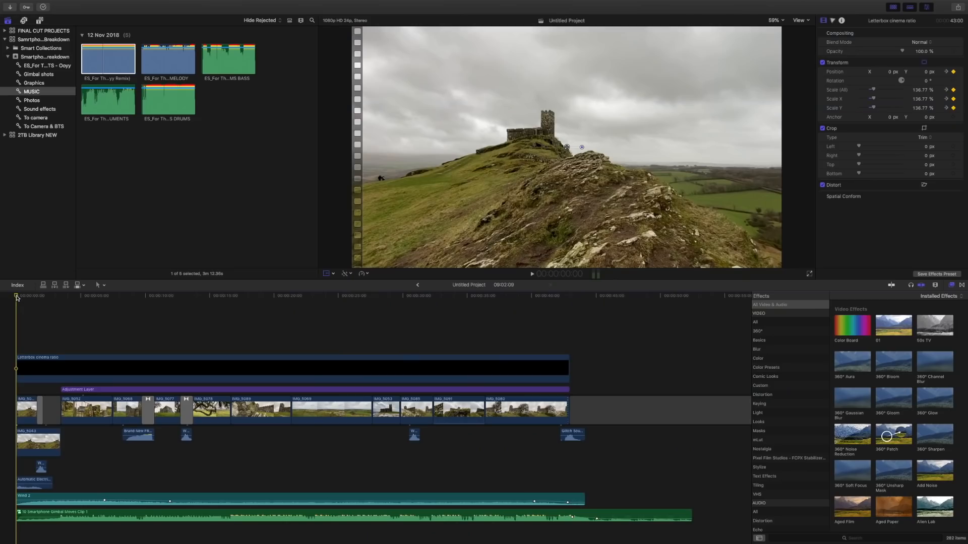
pyautogui.hscroll(1, 49, 347)
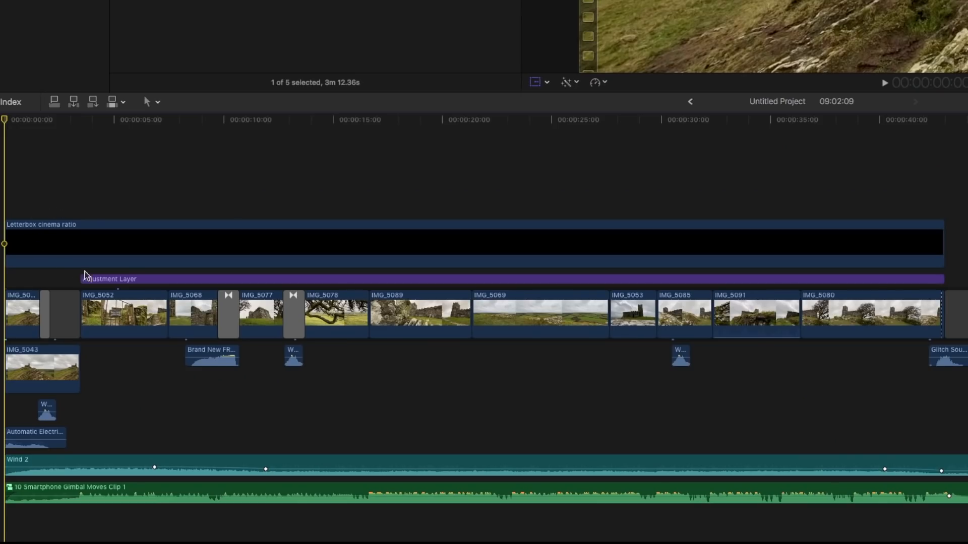
pyautogui.hscroll(-1, 60, 398)
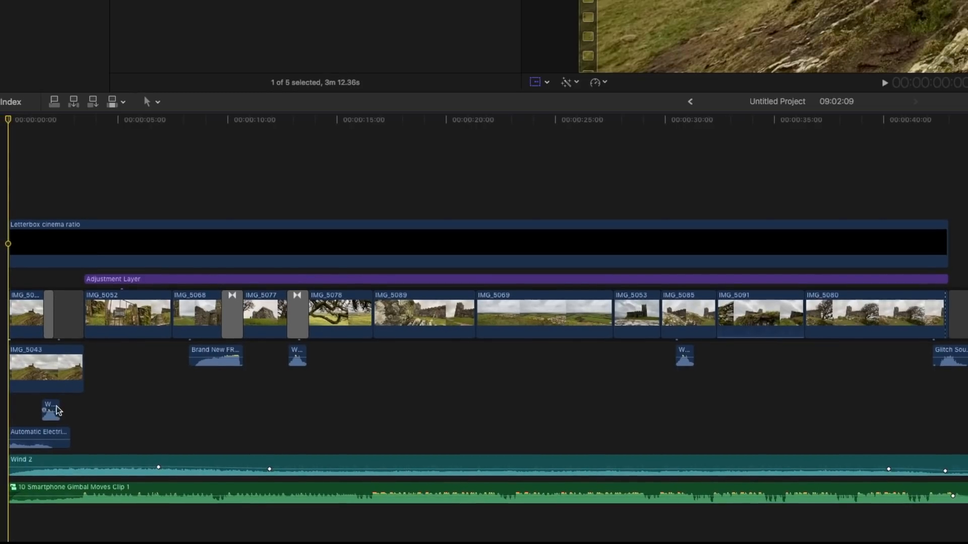
pyautogui.scroll(-1, 74, 395)
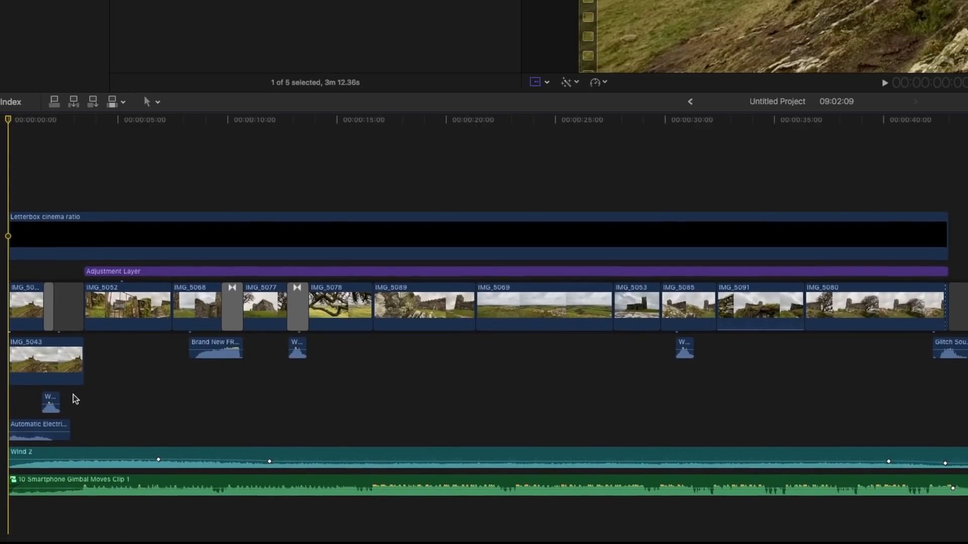
pyautogui.scroll(1, 74, 394)
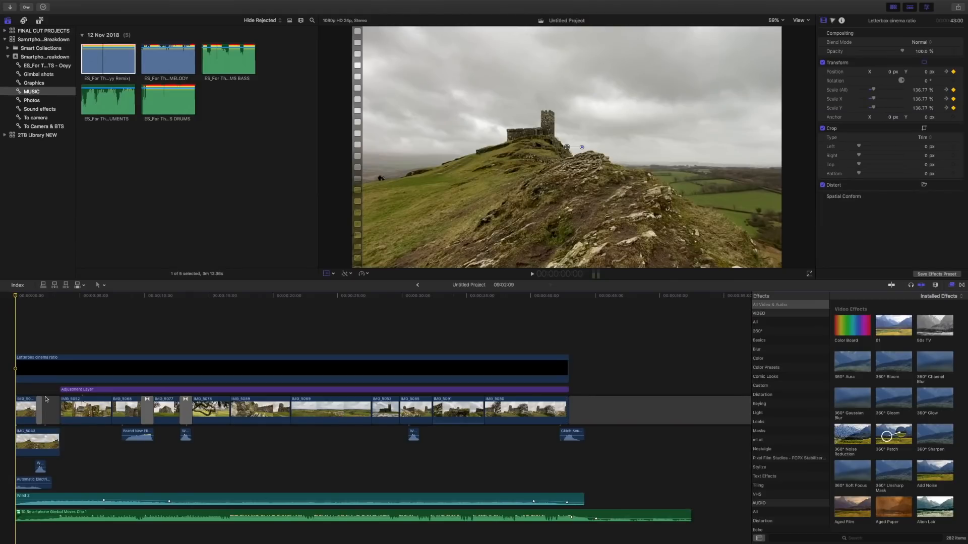
# Review the project's opening, select the Letterbox cinema ratio clip and scrub through the IMG_5052 and IMG_5068 shots.
pyautogui.press('space')
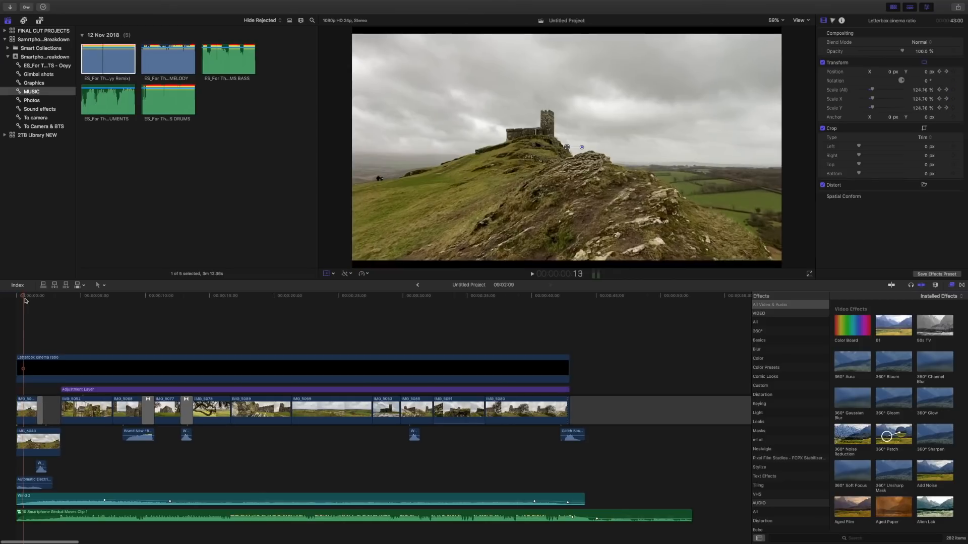
pyautogui.click(97, 368)
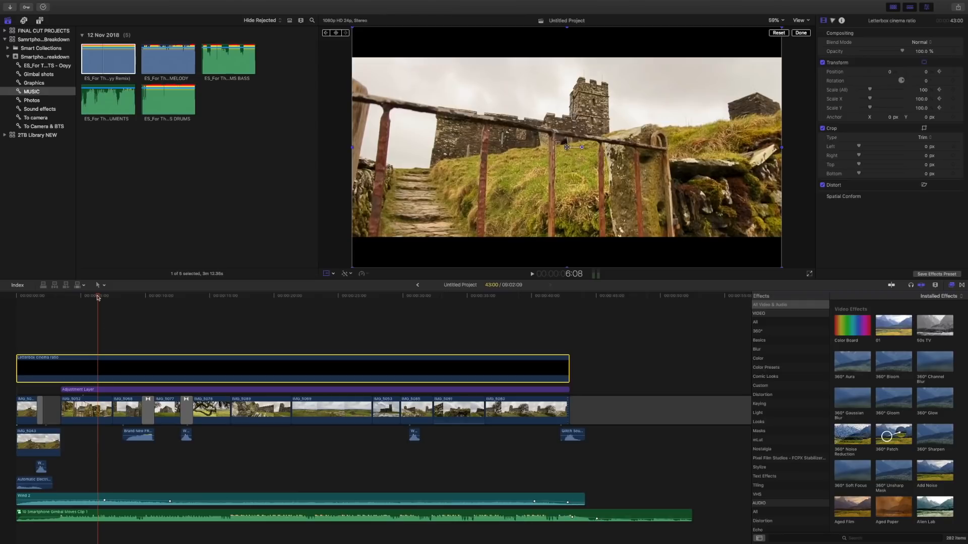
pyautogui.moveTo(99, 296); pyautogui.dragTo(128, 300)
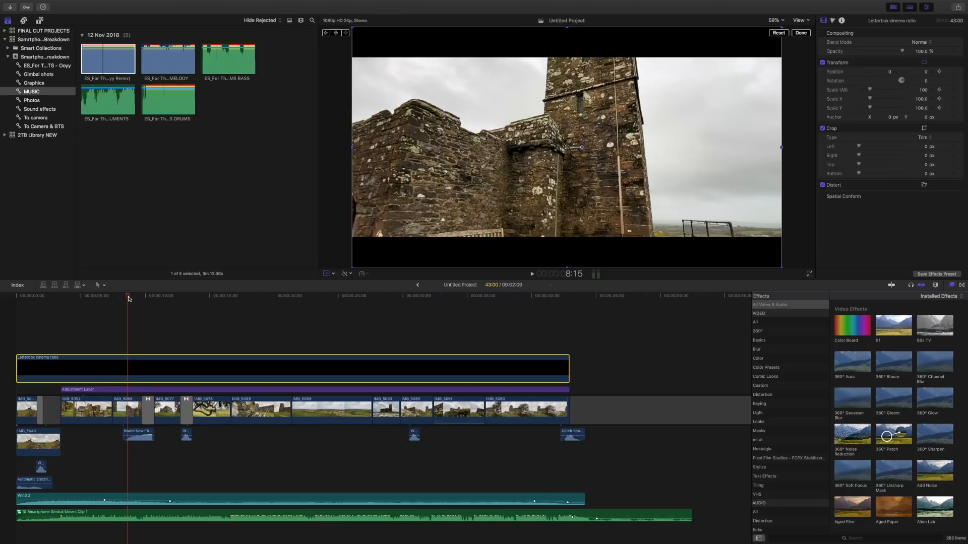
pyautogui.moveTo(128, 297); pyautogui.dragTo(160, 299)
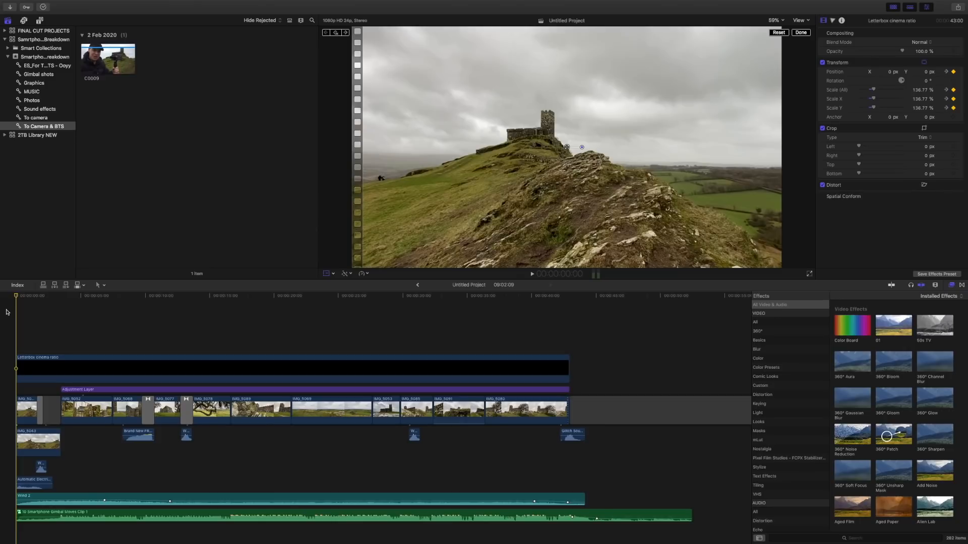
# Play the opening with the letterbox animation, enable the Transform controls and return the playhead to the project start.
pyautogui.press('space')
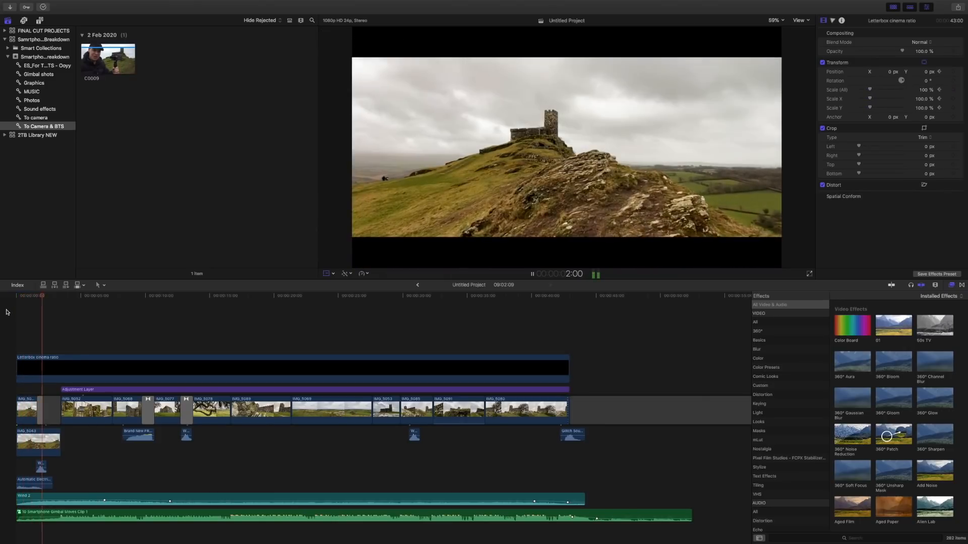
pyautogui.press('space')
pyautogui.hotkey('shift', 't')
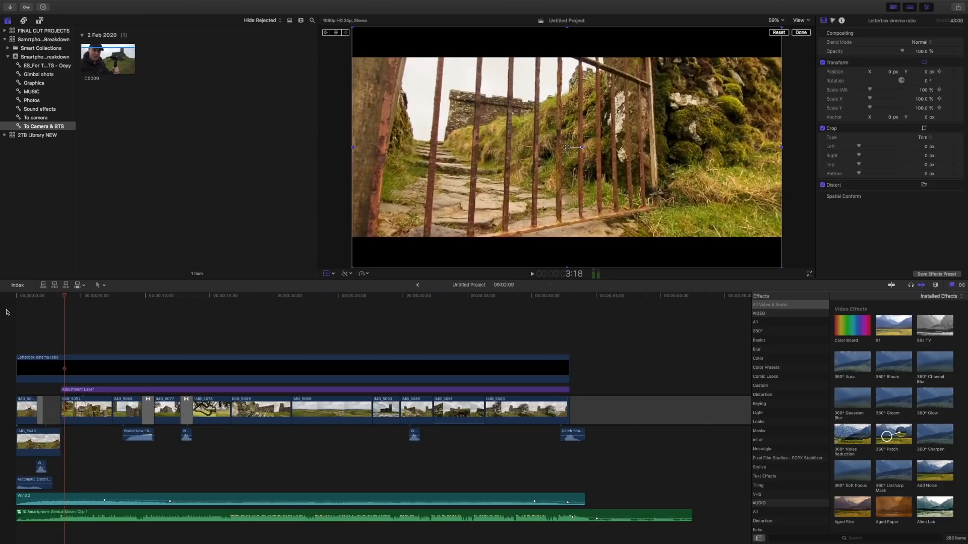
pyautogui.click(47, 297)
pyautogui.moveTo(48, 300); pyautogui.dragTo(16, 298)
# View the frame at 25% and examine the Letterbox cinema ratio clip's transform keyframes between the start and 1:21.
pyautogui.click(779, 21)
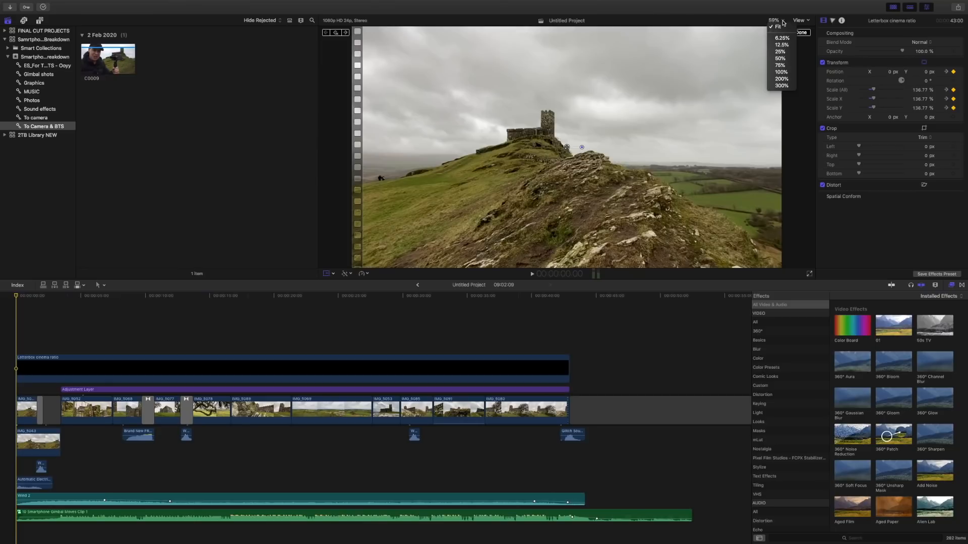
pyautogui.click(780, 52)
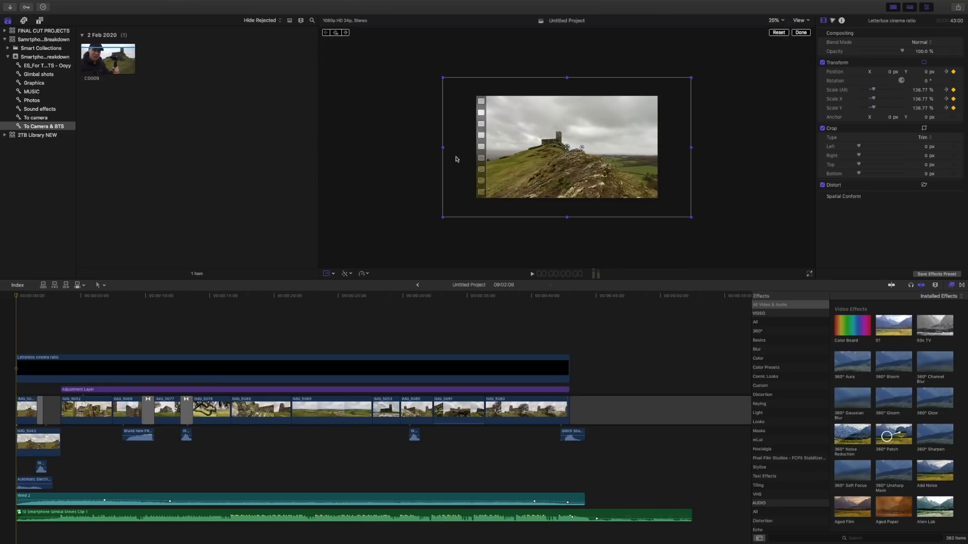
pyautogui.press('super+equal')
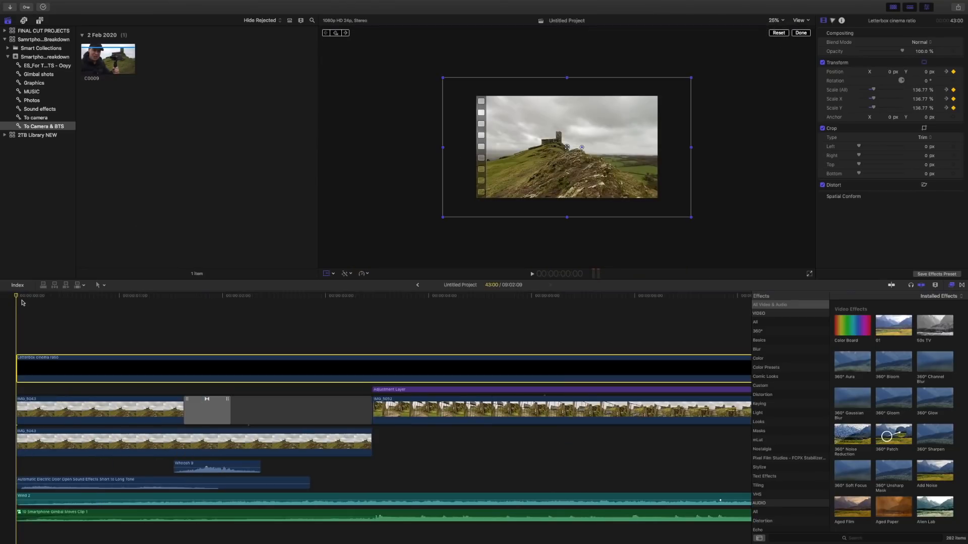
pyautogui.click(29, 373)
pyautogui.click(953, 72)
pyautogui.moveTo(20, 298); pyautogui.dragTo(210, 302)
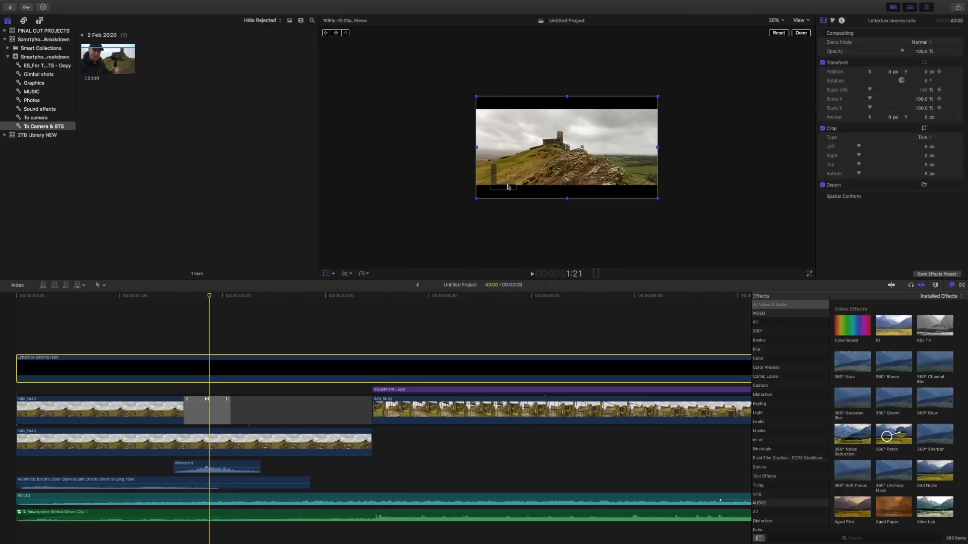
pyautogui.moveTo(210, 298); pyautogui.dragTo(8, 306)
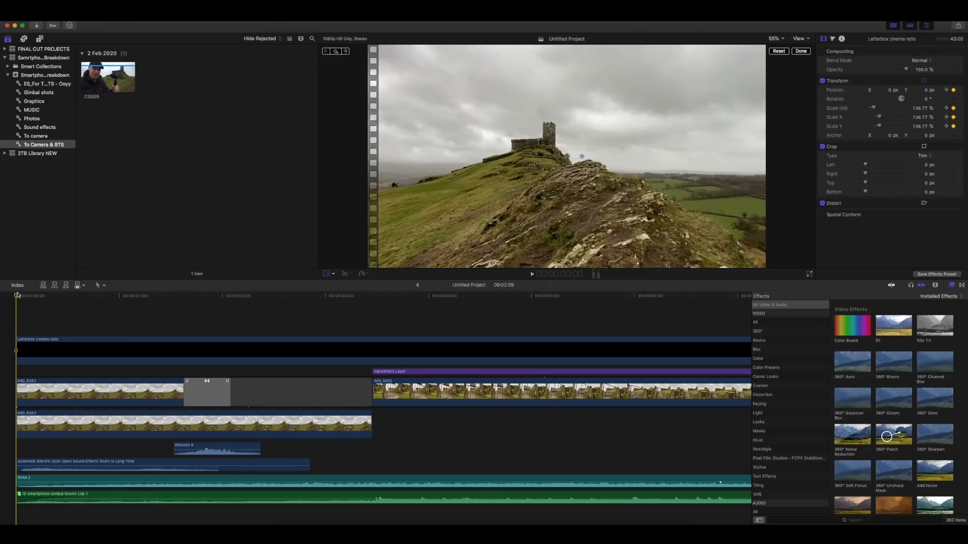
pyautogui.moveTo(19, 298); pyautogui.dragTo(199, 301)
pyautogui.moveTo(207, 298); pyautogui.dragTo(145, 301)
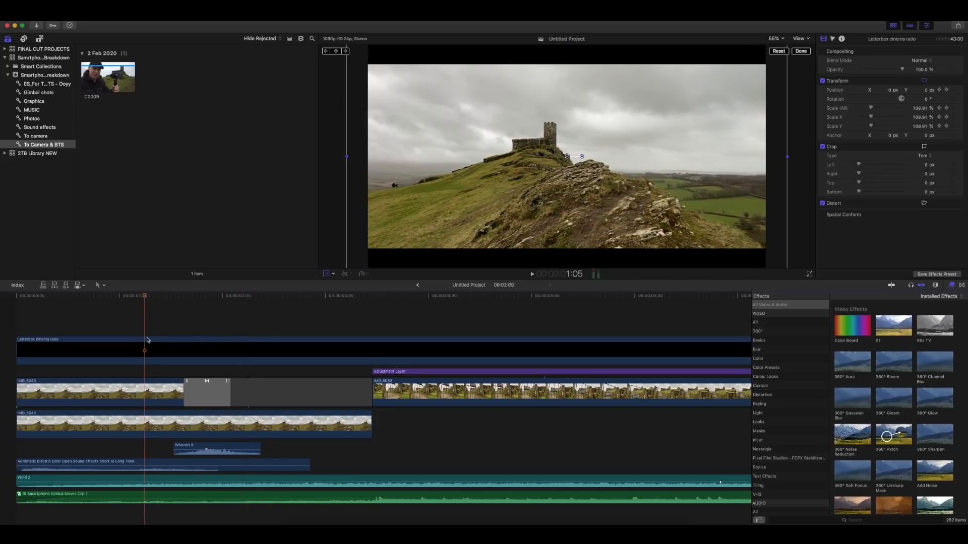
# Inspect the two stacked IMG_5043 clips, move the playhead to 1:11 and select the transition after the upper clip.
pyautogui.click(119, 394)
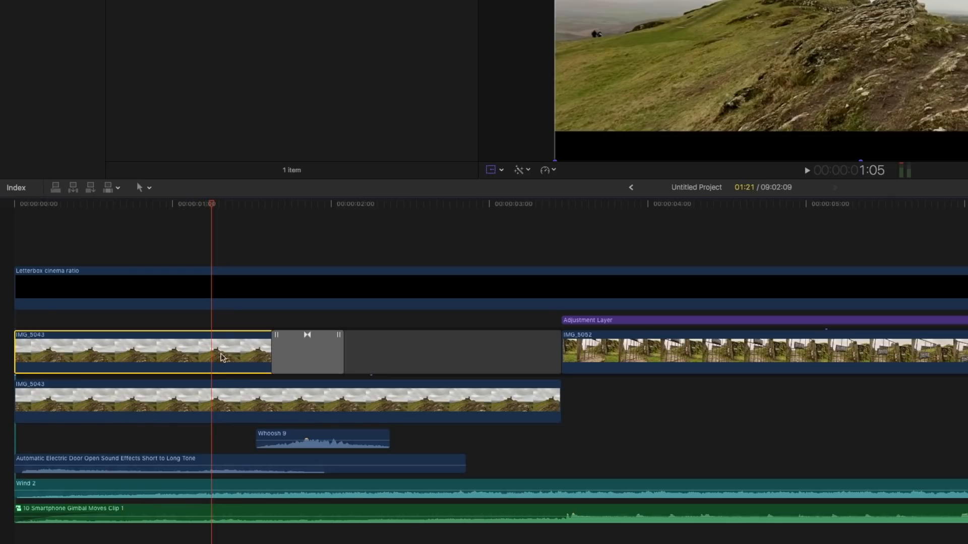
pyautogui.click(273, 393)
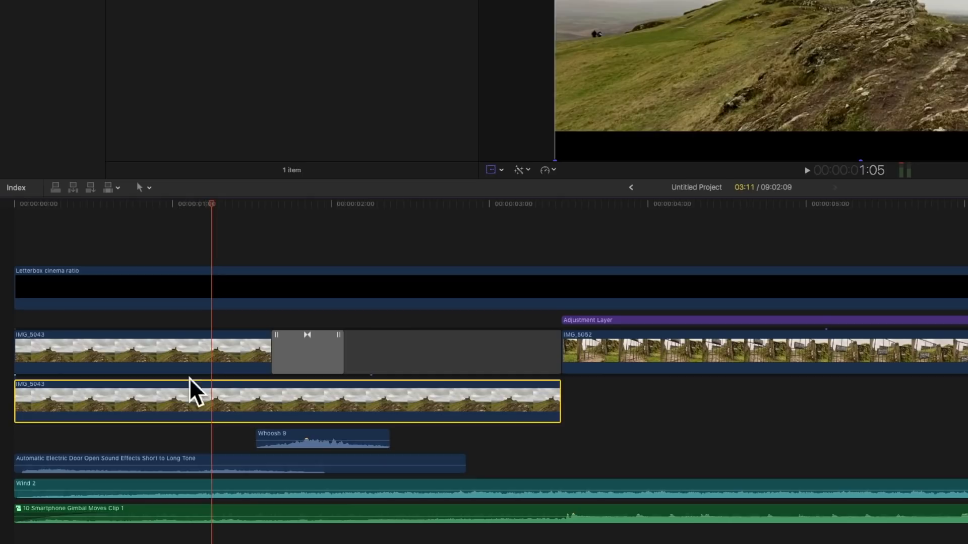
pyautogui.click(185, 362)
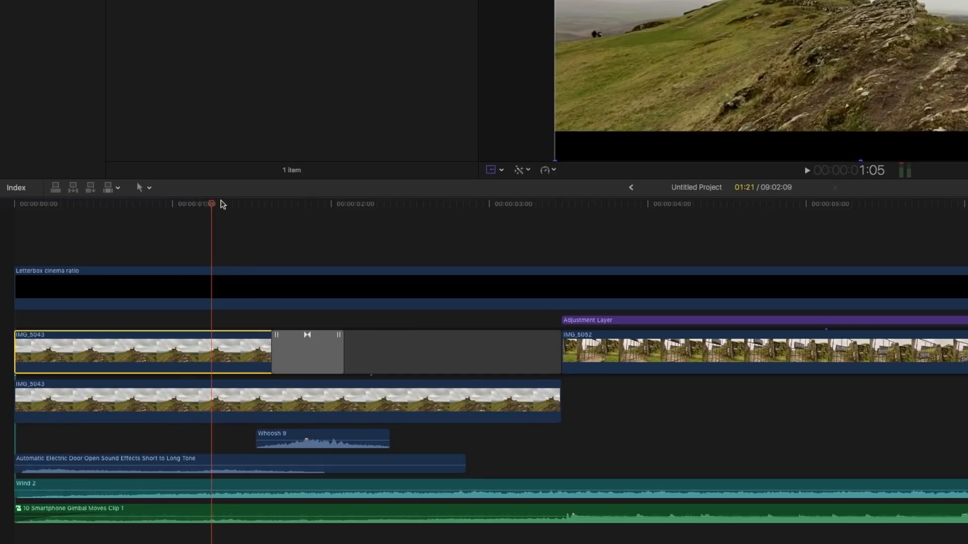
pyautogui.moveTo(220, 204); pyautogui.dragTo(246, 205)
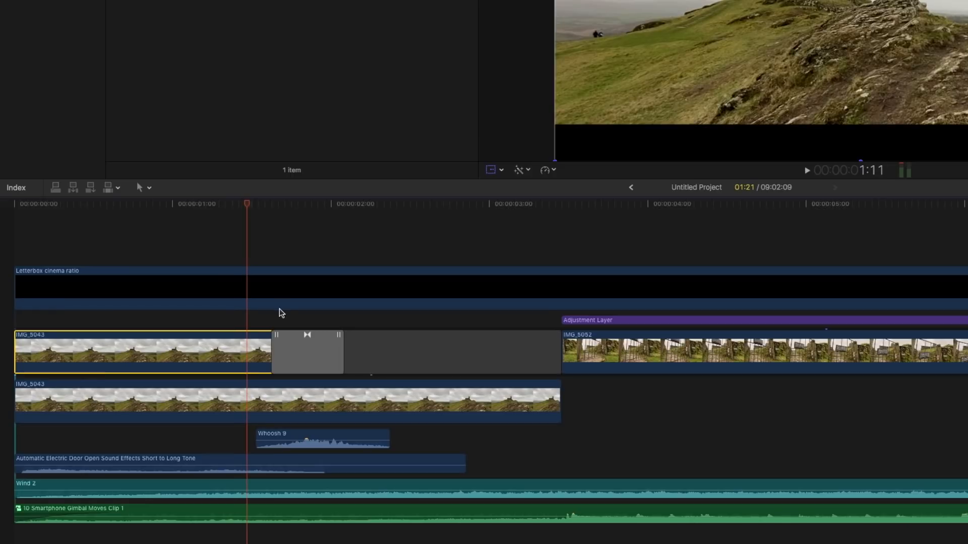
pyautogui.click(298, 358)
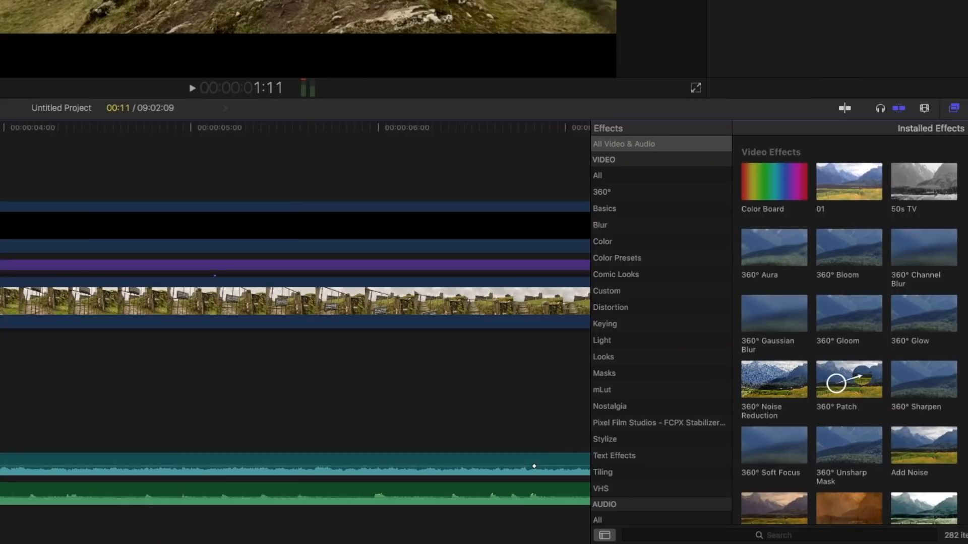
# Search the installed transitions for "wip".
pyautogui.press('ctrl+super+5')
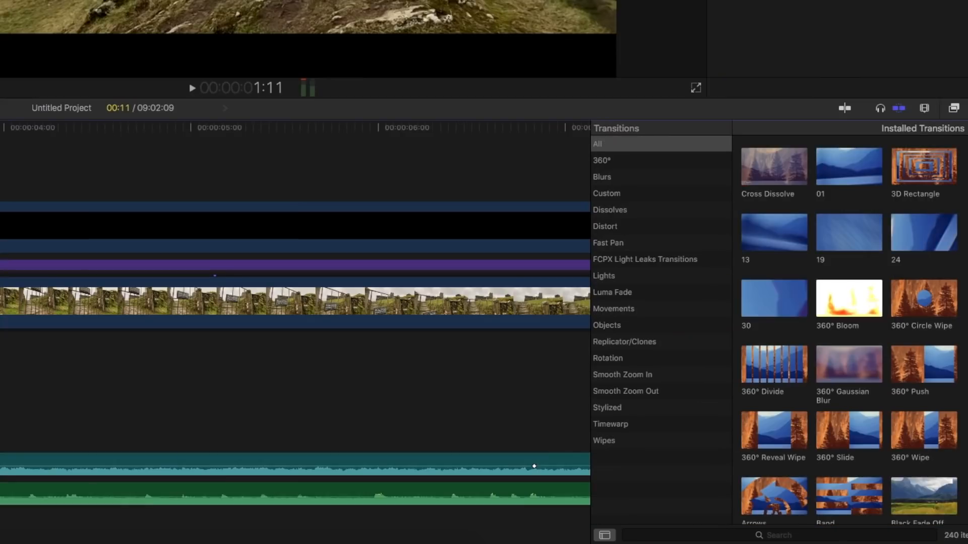
pyautogui.click(780, 536)
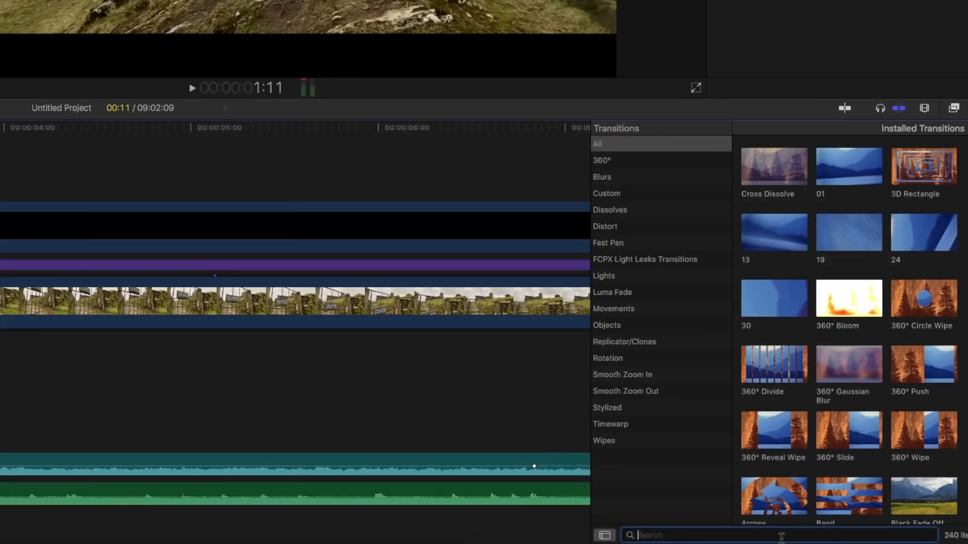
pyautogui.write('wip')
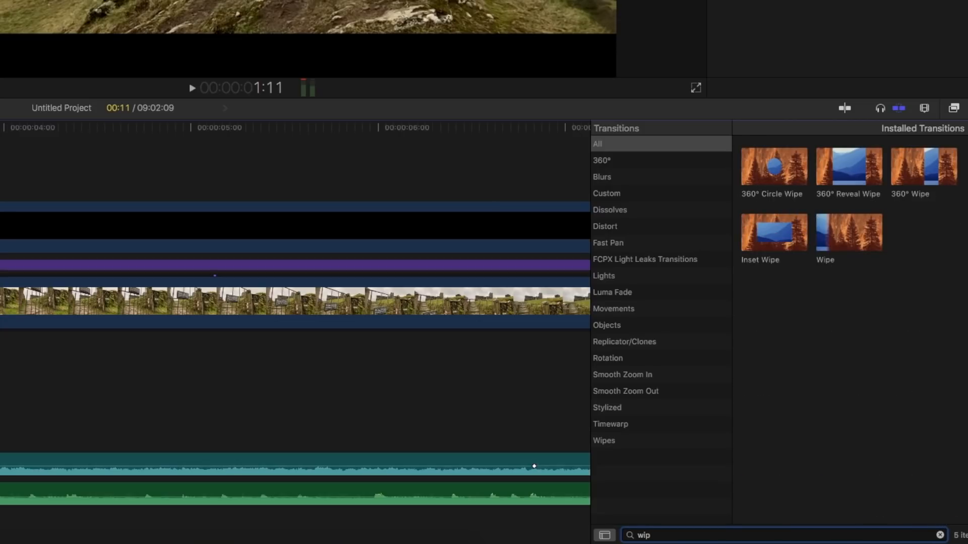
# Select the installed Wipe transition, scrub the timeline to 5:02 and inspect the Adjustment Layer above IMG_5052.
pyautogui.click(835, 242)
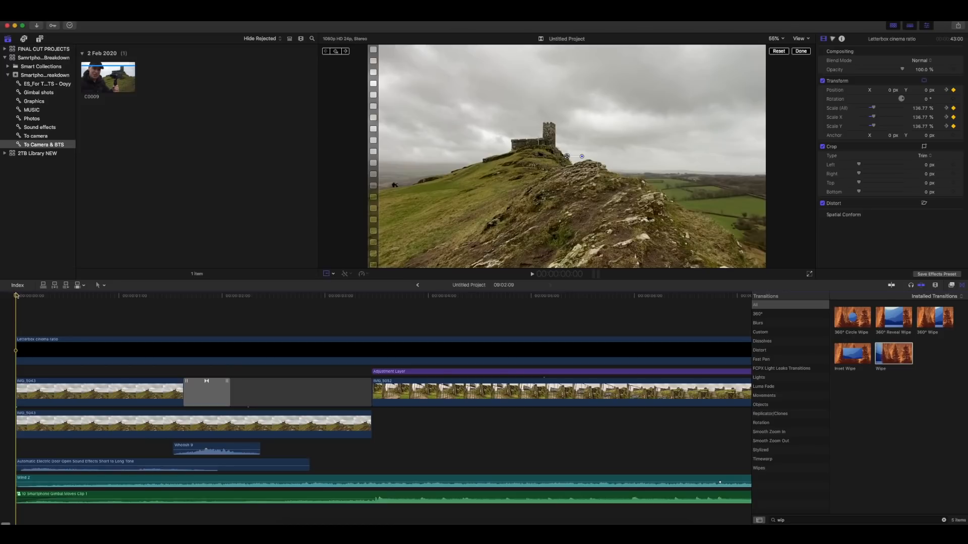
pyautogui.moveTo(16, 295); pyautogui.dragTo(451, 290)
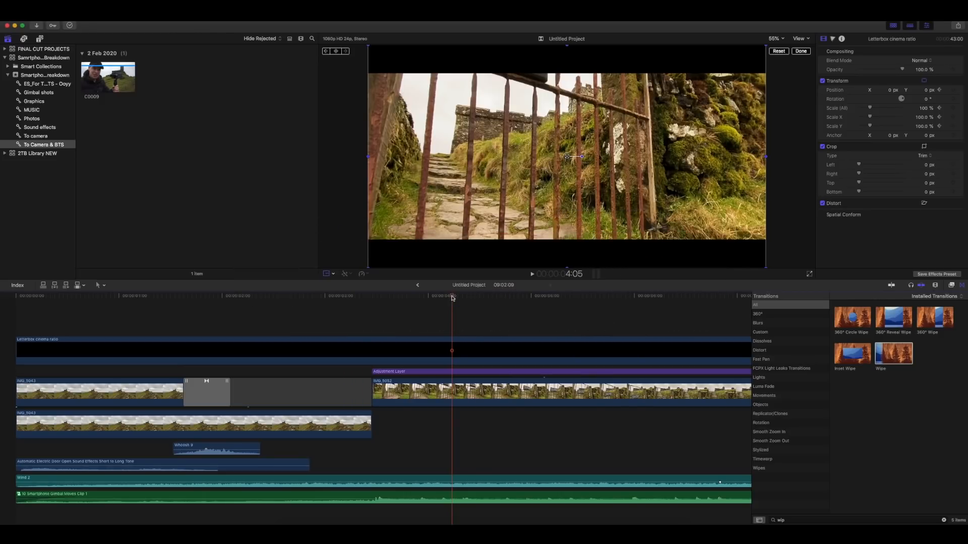
pyautogui.moveTo(453, 298); pyautogui.dragTo(546, 310)
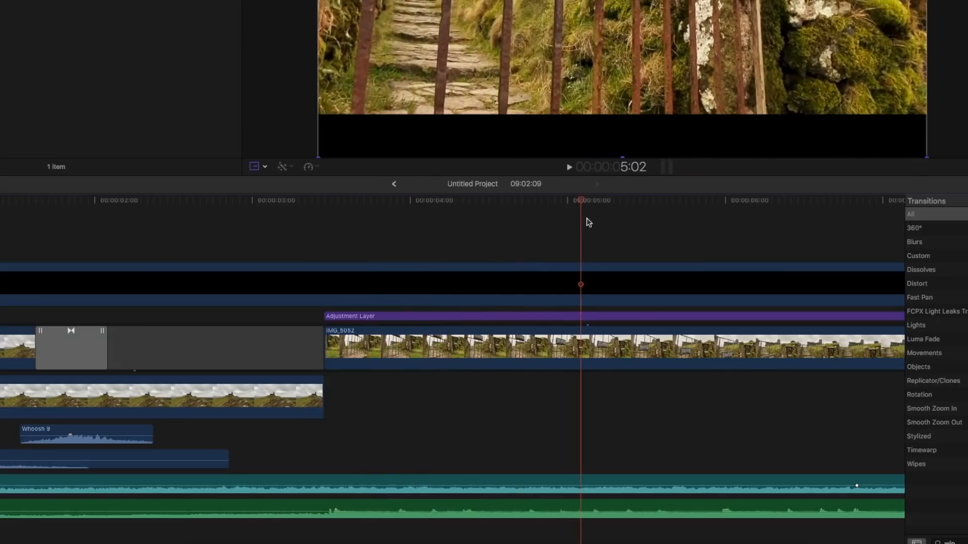
pyautogui.click(600, 317)
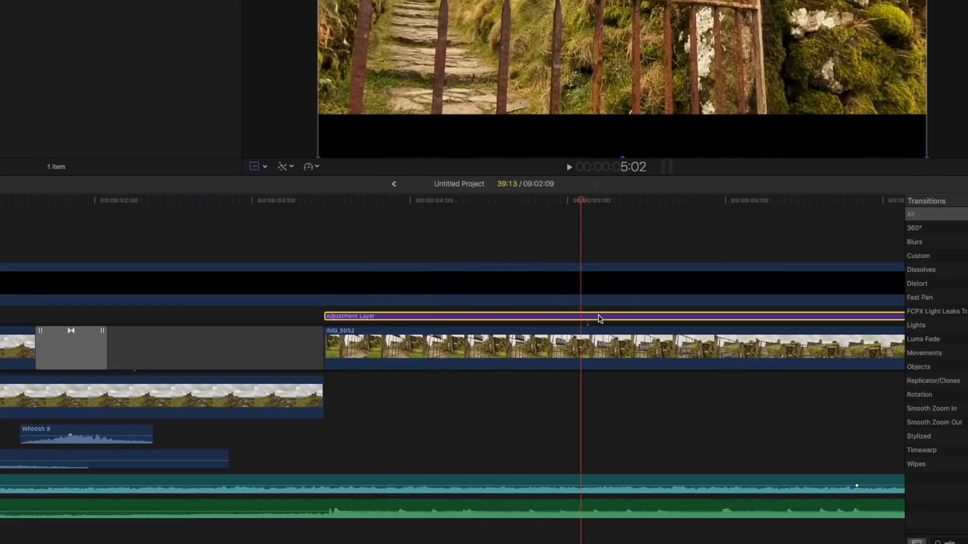
pyautogui.click(559, 205)
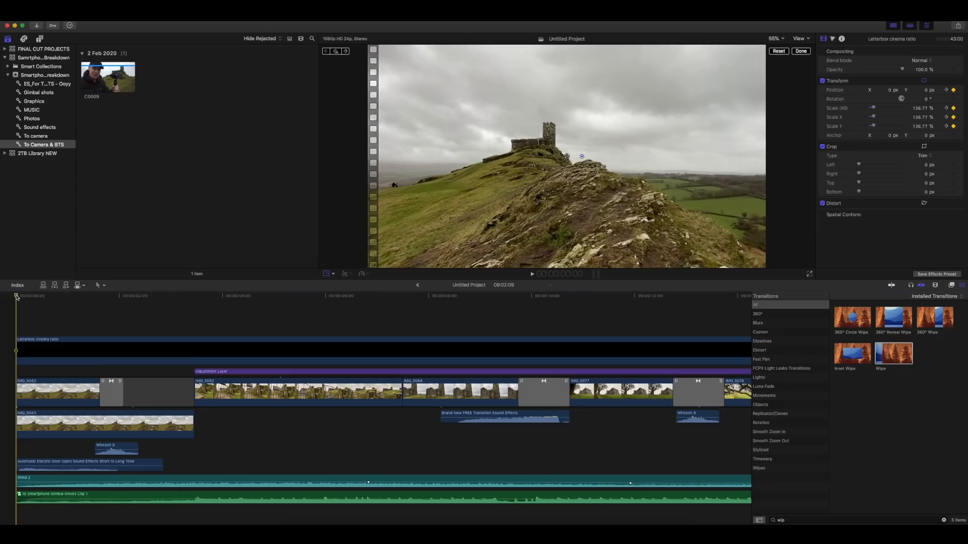
# Examine how the Whoosh 9 sound effect lines up with the first transition and play the section from frame 23.
pyautogui.moveTo(16, 298); pyautogui.dragTo(112, 297)
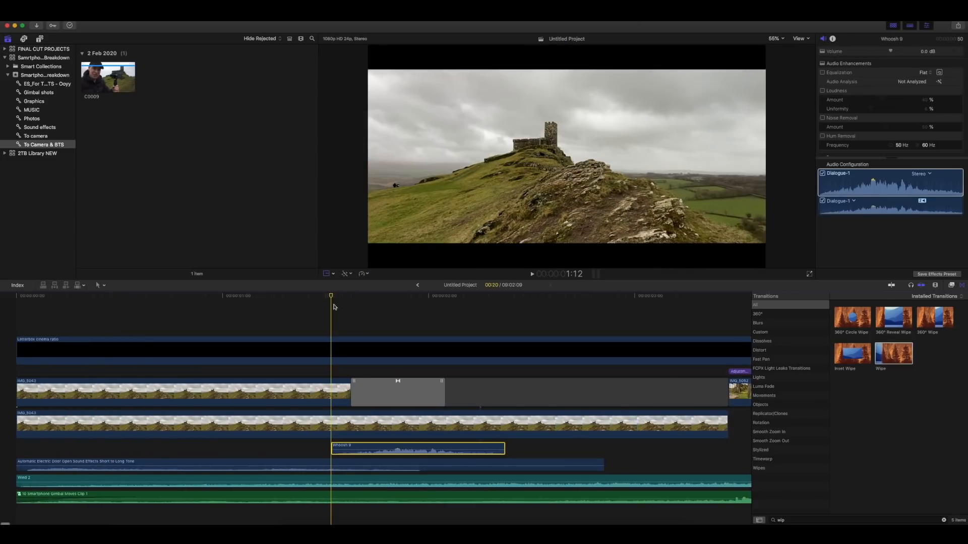
pyautogui.moveTo(333, 297); pyautogui.dragTo(385, 296)
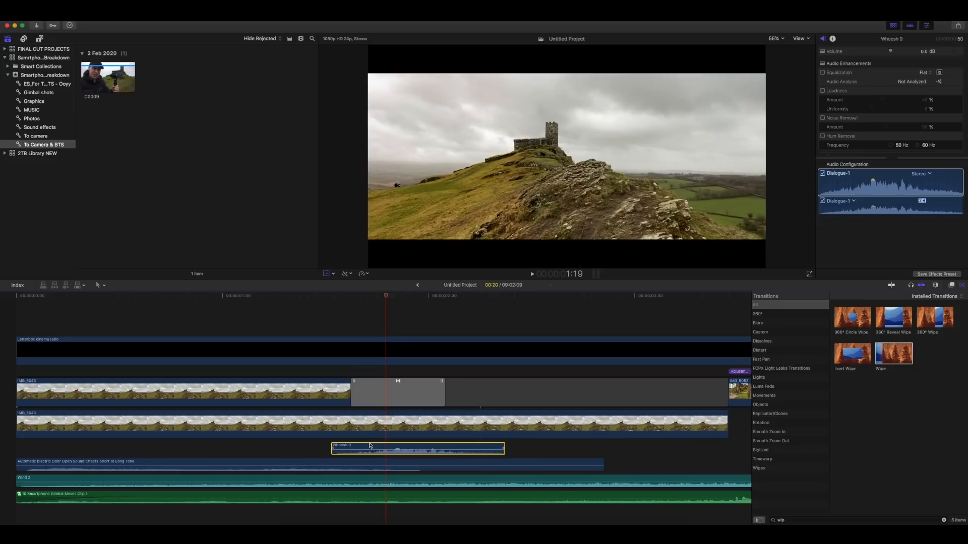
pyautogui.moveTo(385, 299); pyautogui.dragTo(216, 309)
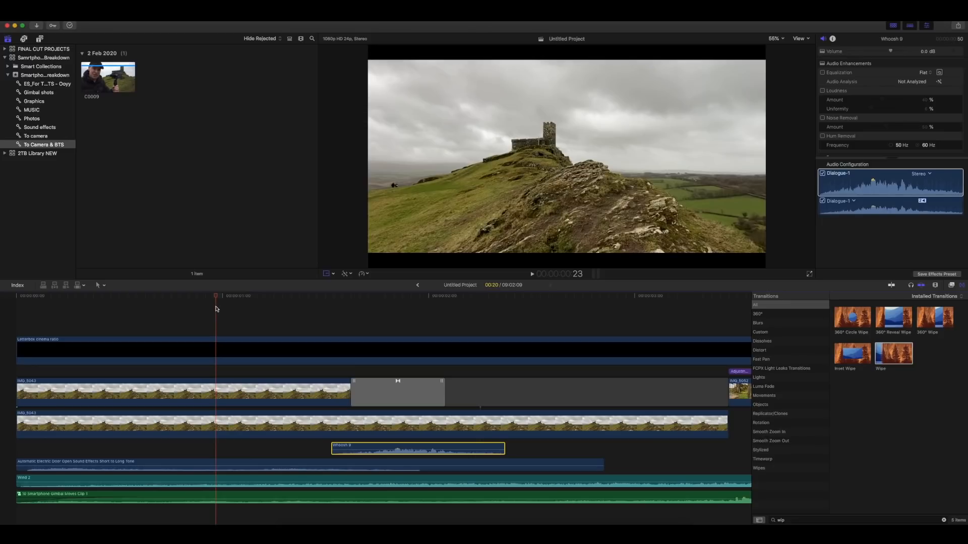
pyautogui.press('space')
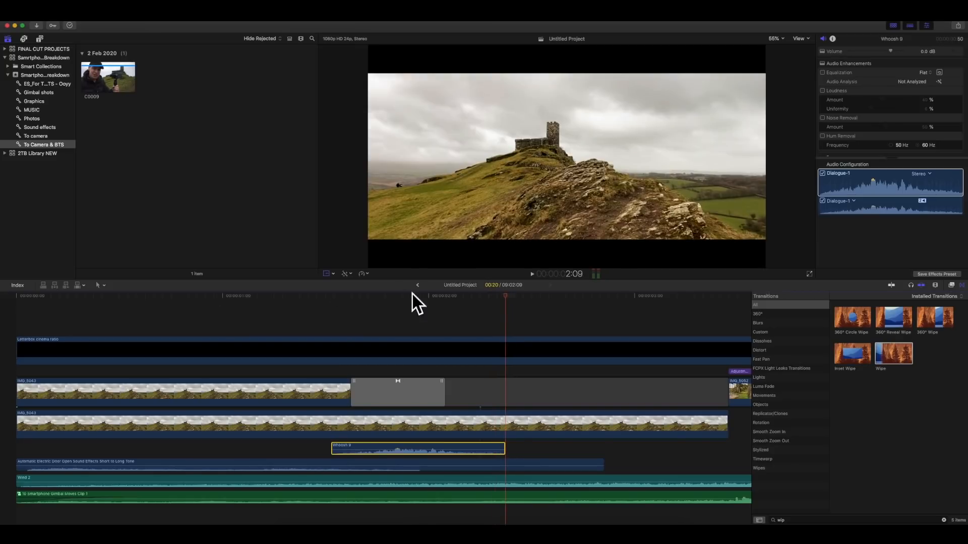
# Scrub the first transition from 1:17 to 1:19 against the Whoosh 9 waveform and move the playhead back before it.
pyautogui.moveTo(504, 298)
pyautogui.mouseDown()
pyautogui.moveTo(410, 322)
pyautogui.moveTo(482, 311)
pyautogui.moveTo(495, 297)
pyautogui.moveTo(371, 313)
pyautogui.mouseUp()
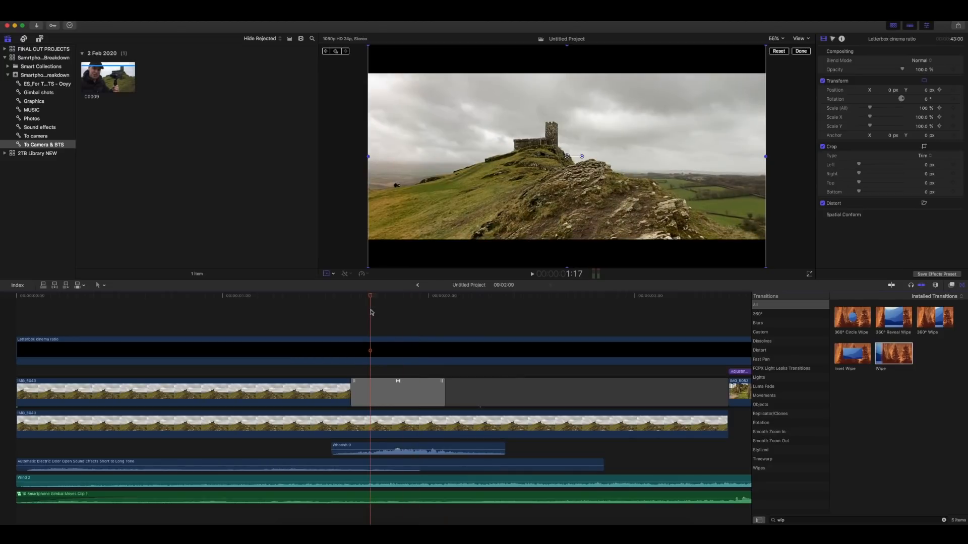
pyautogui.press('super+minus')
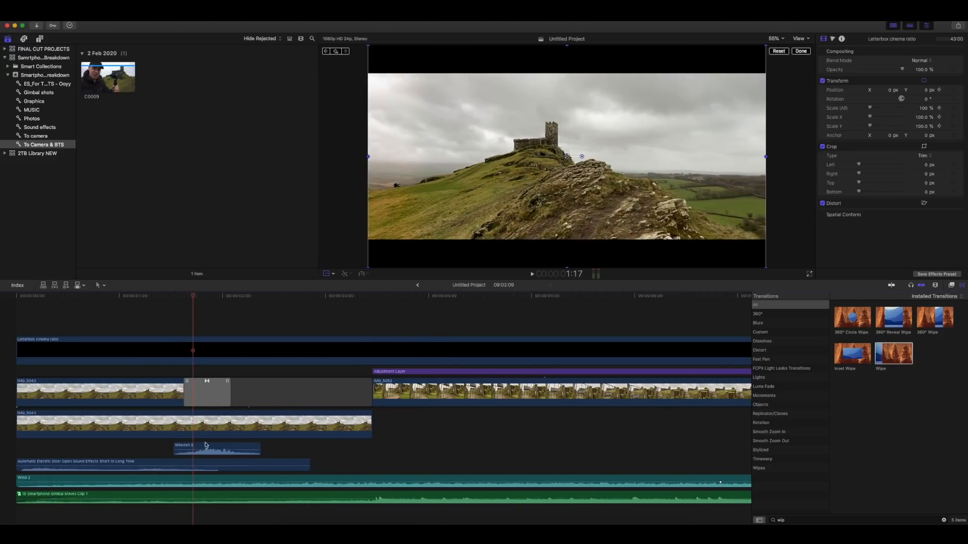
pyautogui.click(194, 297)
pyautogui.moveTo(194, 299); pyautogui.dragTo(204, 304)
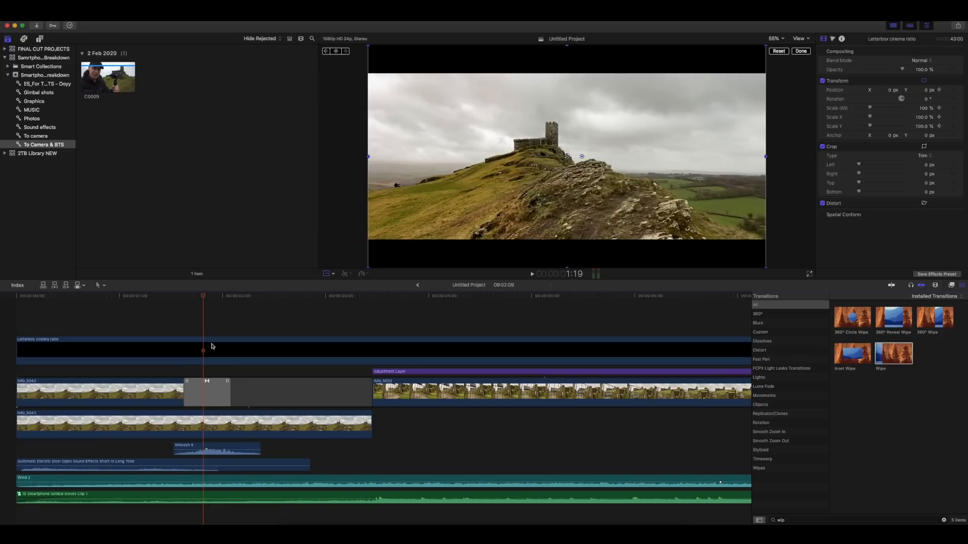
pyautogui.click(143, 304)
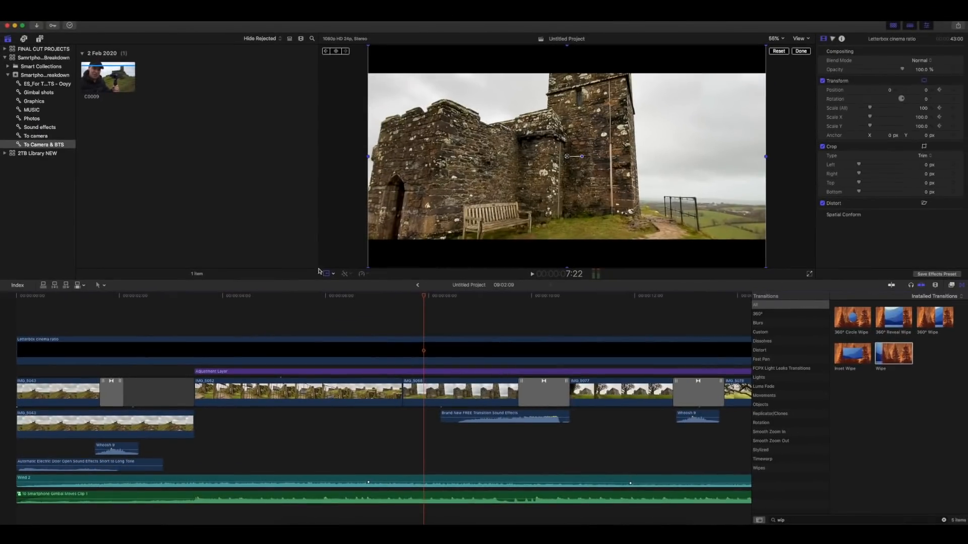
# Select IMG_5052, view the frame at 25% and examine its animated scale and position between 3:14 and 4:13.
pyautogui.moveTo(427, 302); pyautogui.dragTo(252, 298)
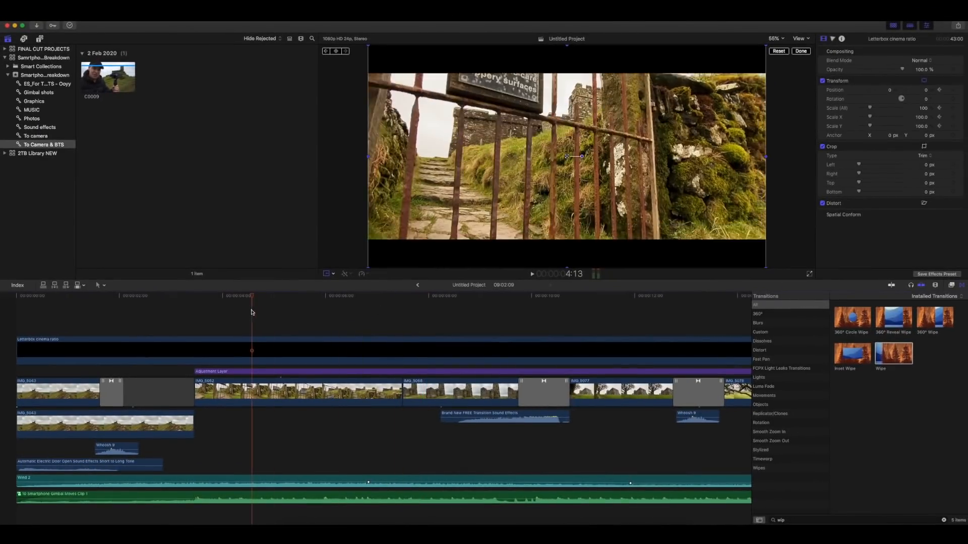
pyautogui.click(260, 388)
pyautogui.click(779, 39)
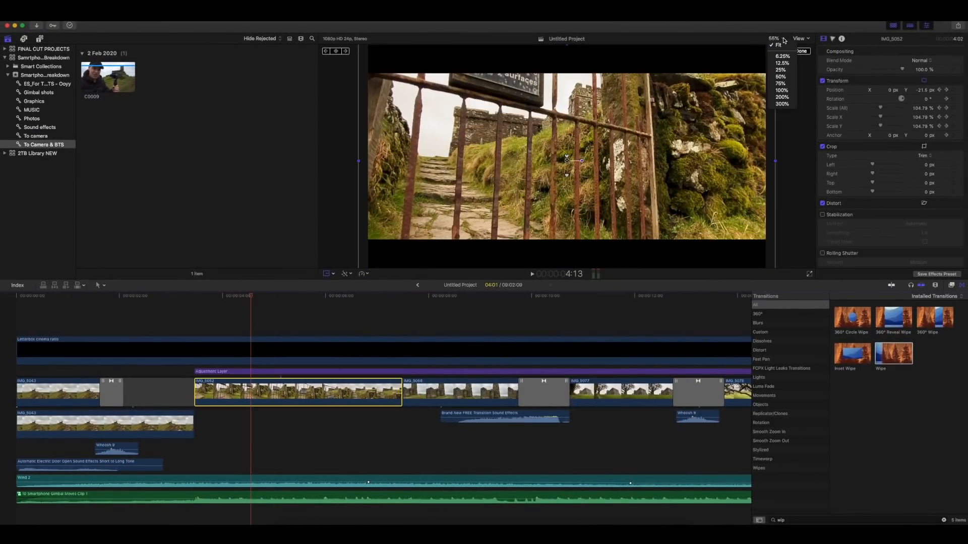
pyautogui.click(781, 70)
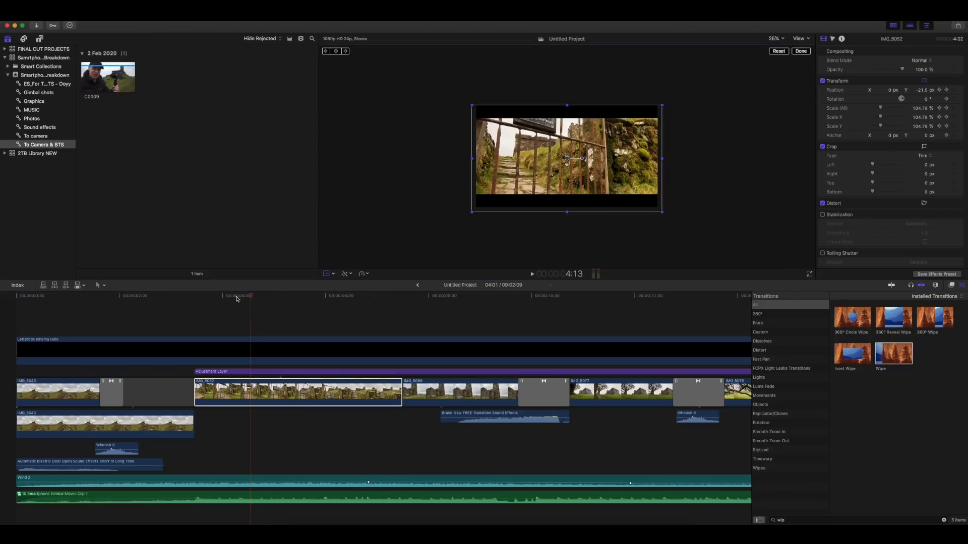
pyautogui.moveTo(249, 299); pyautogui.dragTo(202, 298)
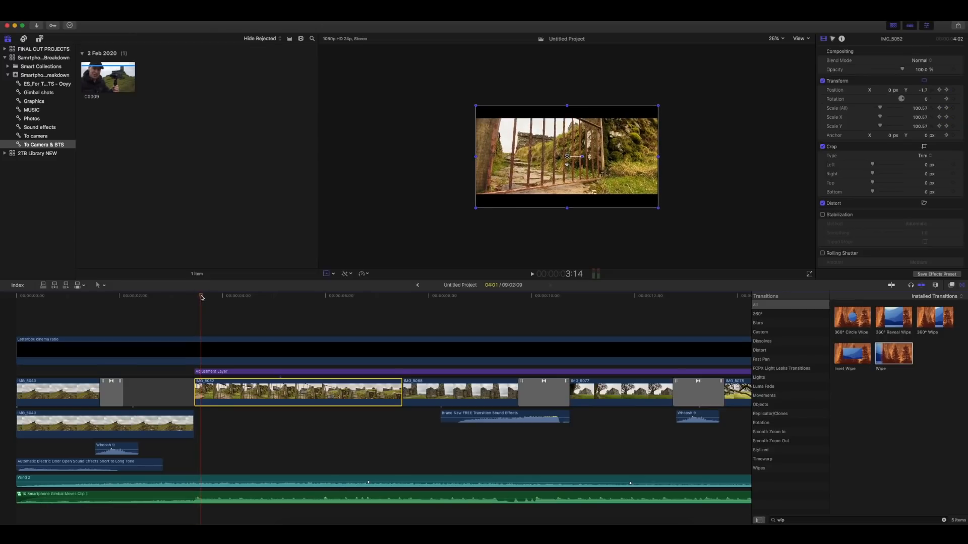
pyautogui.moveTo(202, 298); pyautogui.dragTo(233, 298)
# Fit the frame in the viewer, scrub through IMG_5052 and check its starting transform keyframes at 3:11.
pyautogui.click(777, 39)
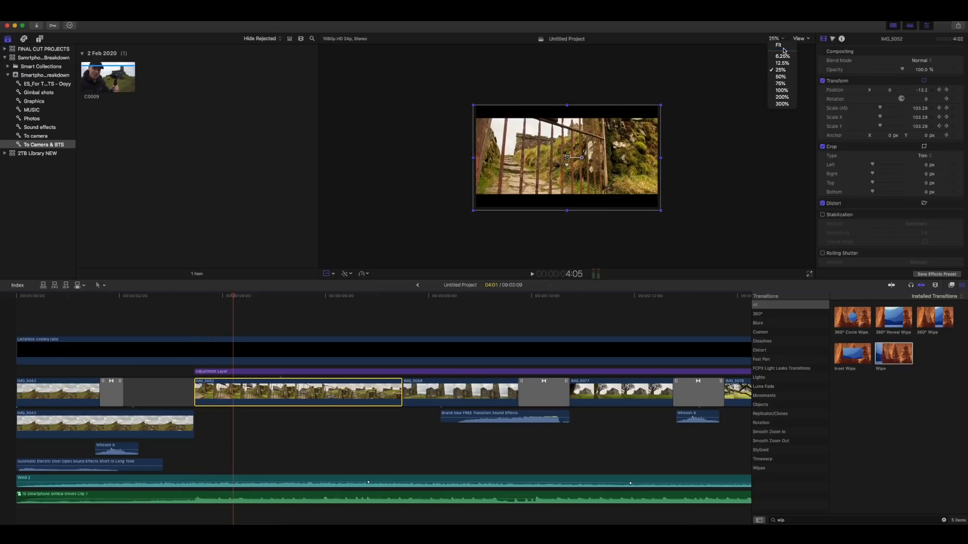
pyautogui.click(783, 45)
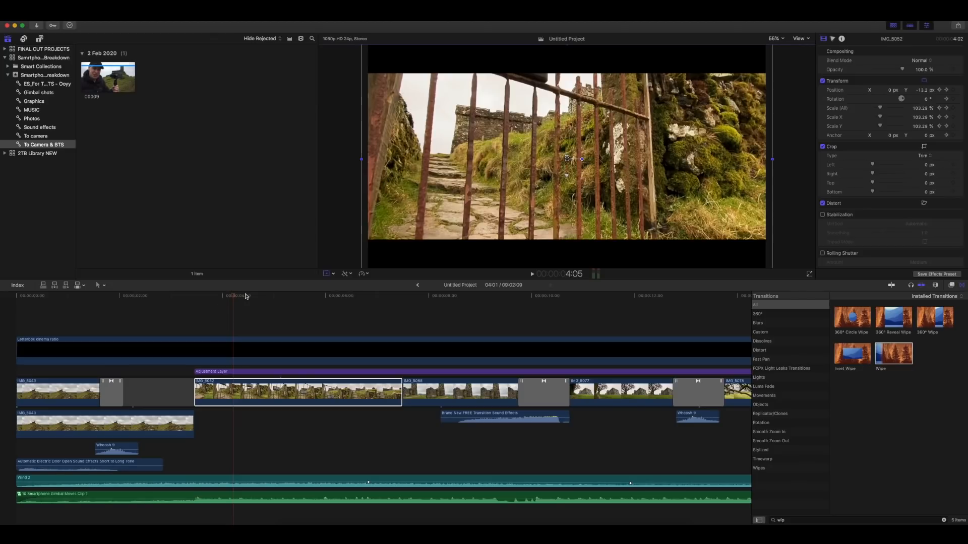
pyautogui.moveTo(235, 298); pyautogui.dragTo(382, 294)
pyautogui.click(195, 299)
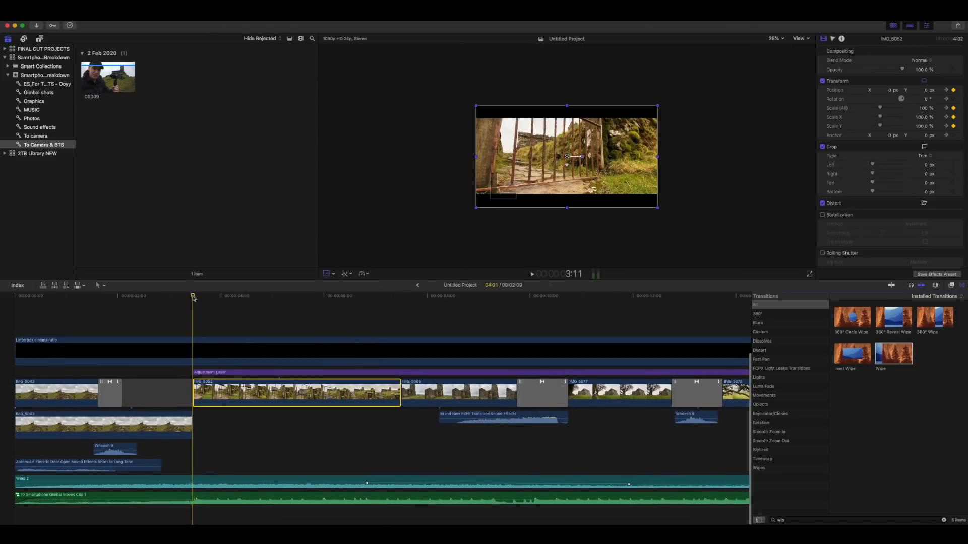
pyautogui.moveTo(200, 300)
pyautogui.mouseDown()
pyautogui.moveTo(396, 300)
pyautogui.moveTo(201, 300)
pyautogui.moveTo(260, 308)
pyautogui.moveTo(389, 300)
pyautogui.moveTo(207, 311)
pyautogui.mouseUp()
# Fit the frame in the viewer and play the edit from 3:17 to 11:04.
pyautogui.press('super+minus')
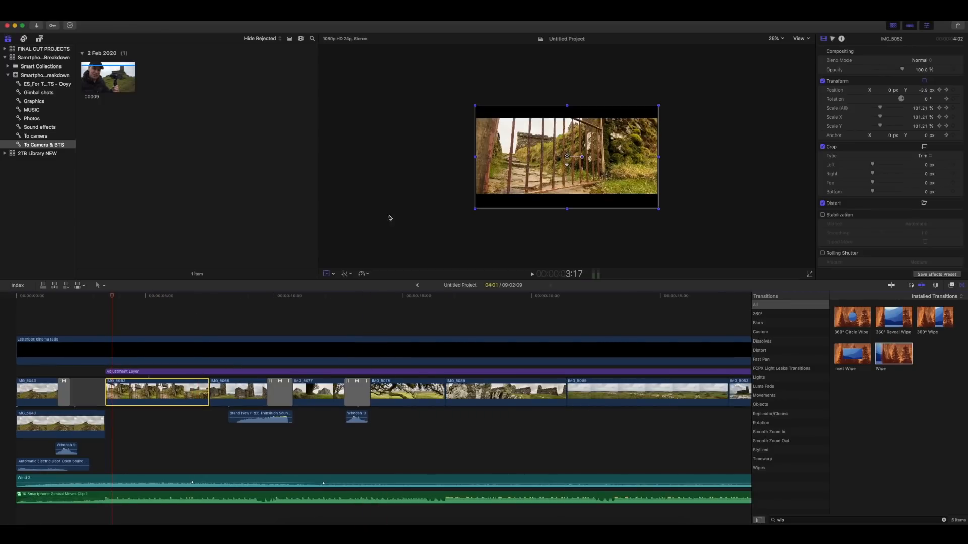
pyautogui.click(784, 42)
pyautogui.click(780, 47)
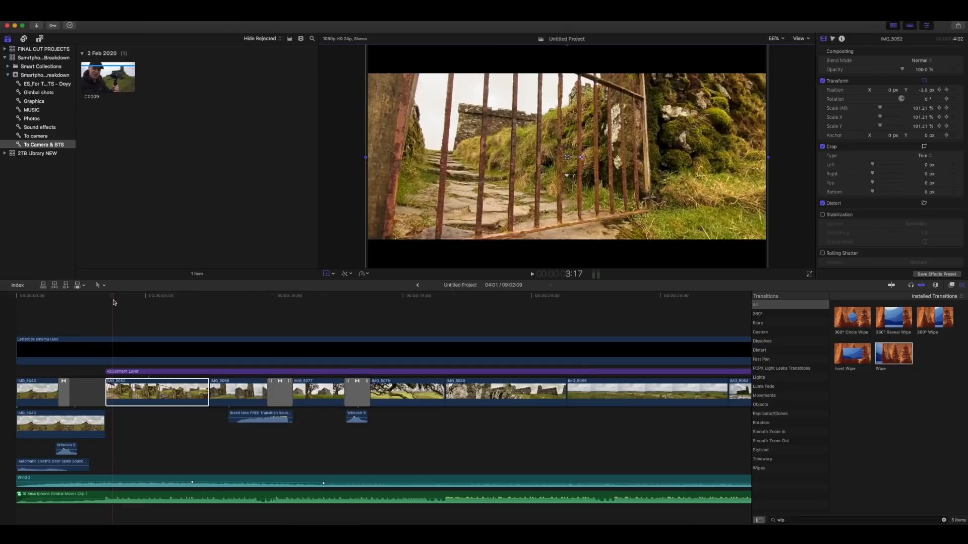
pyautogui.press('space')
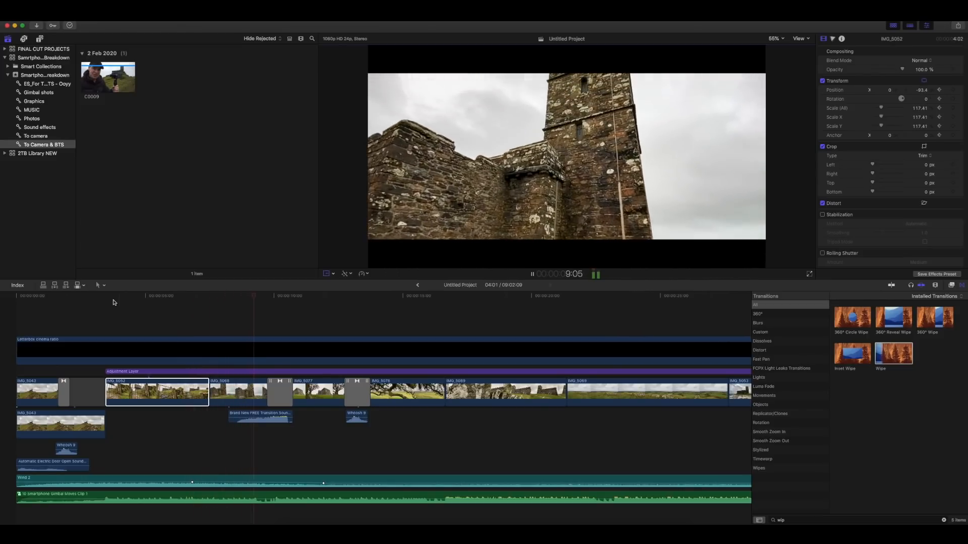
pyautogui.press('space')
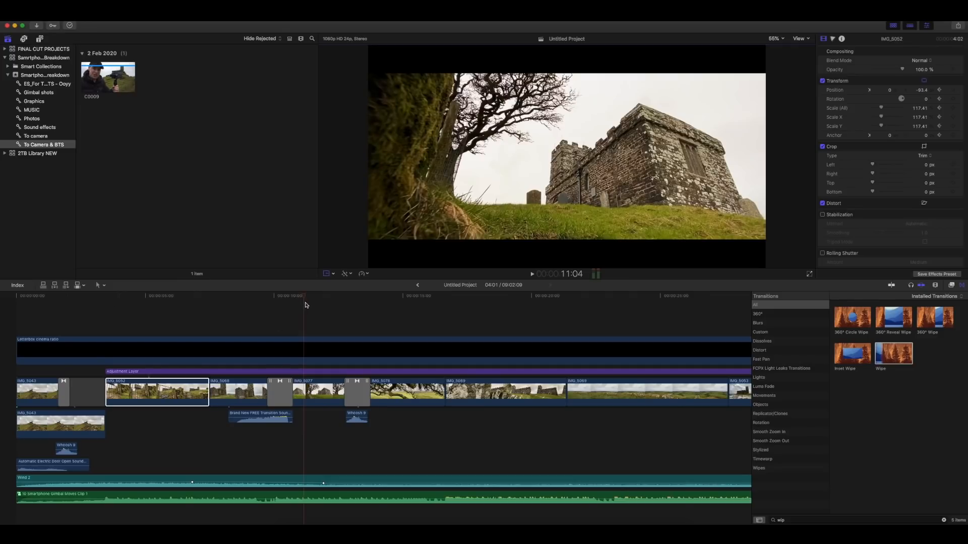
# Examine the footage from 8:09 to 9:18 leading into the transition before IMG_5077, with the timeline enlarged.
pyautogui.moveTo(304, 300); pyautogui.dragTo(233, 324)
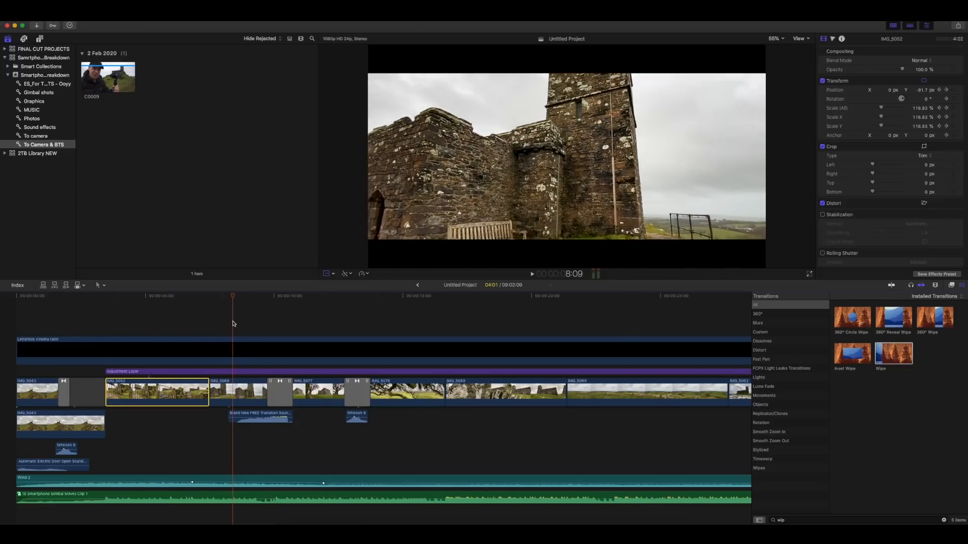
pyautogui.scroll(1, 234, 323)
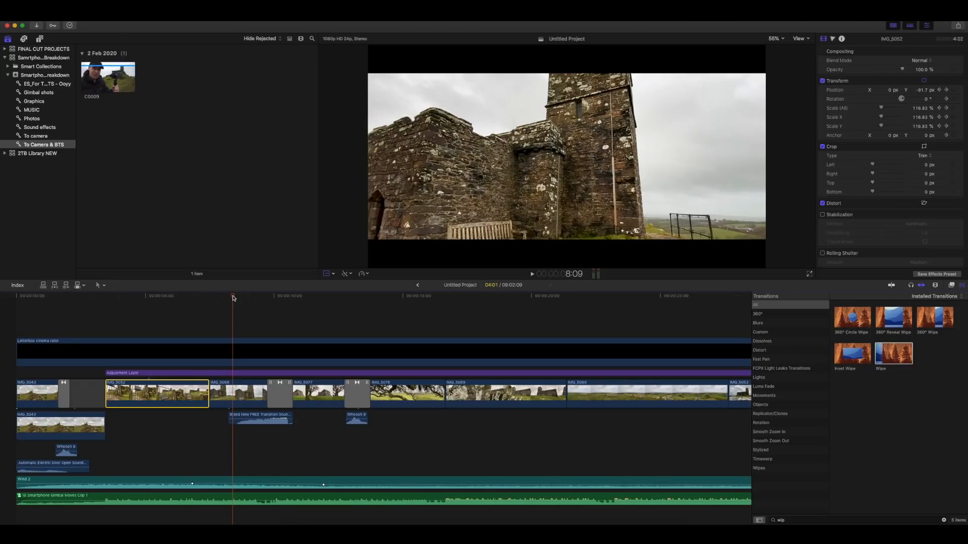
pyautogui.moveTo(233, 298); pyautogui.dragTo(266, 298)
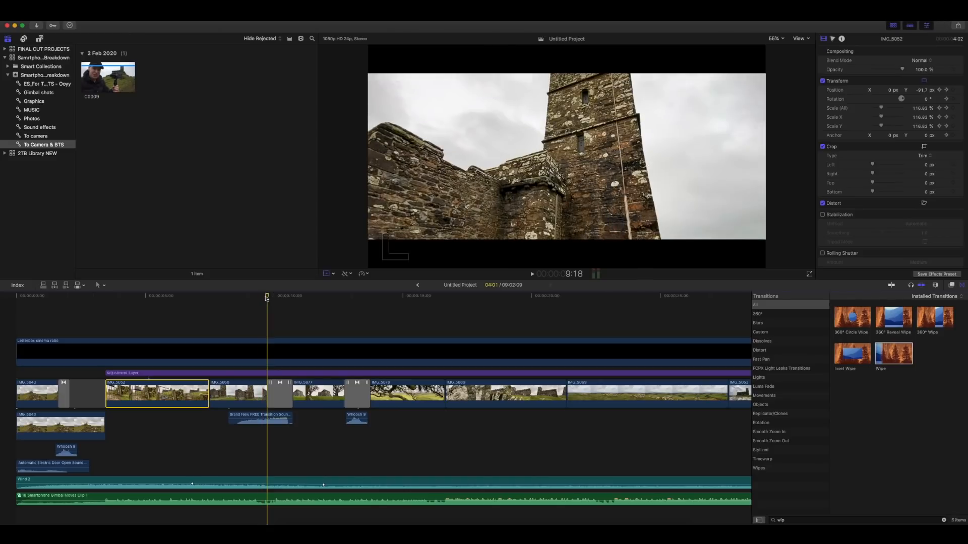
pyautogui.press('super+equal')
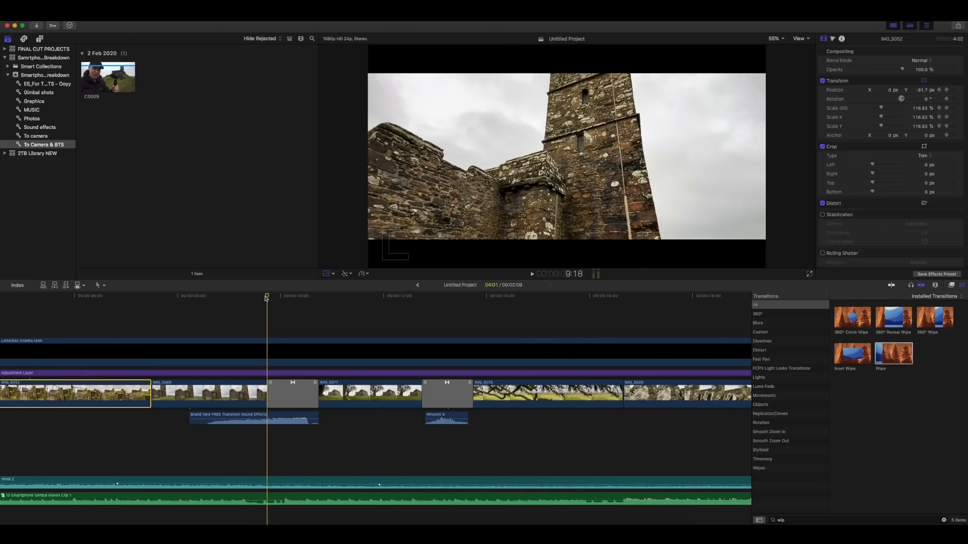
pyautogui.moveTo(266, 298); pyautogui.dragTo(261, 298)
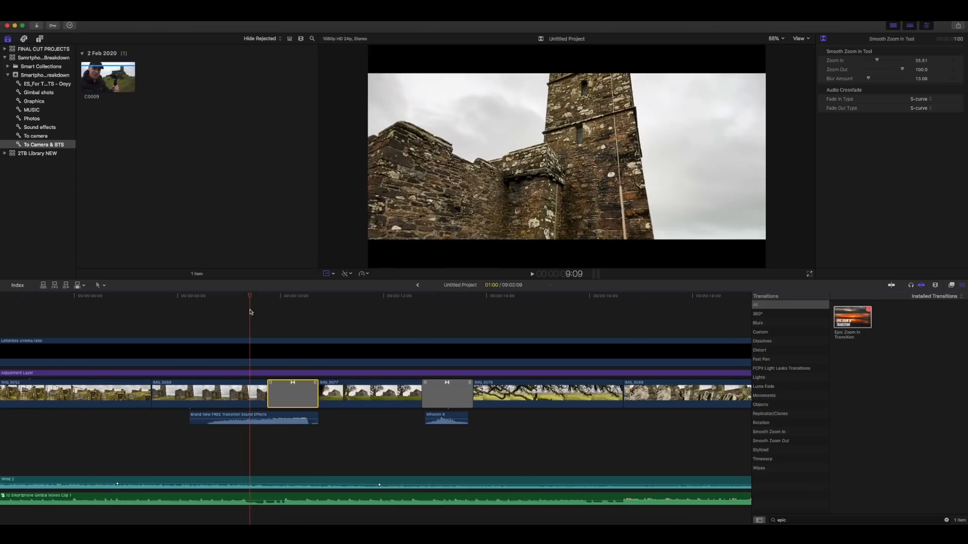
# Try removing the Smooth Zoom In Tool transition before IMG_5077 and play across the plain cut.
pyautogui.press('Delete')
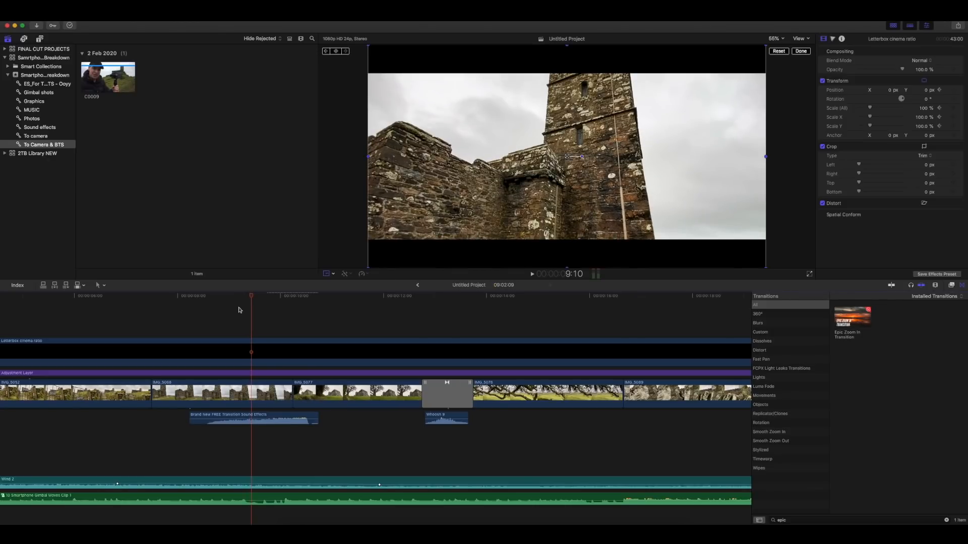
pyautogui.click(159, 301)
pyautogui.press('space')
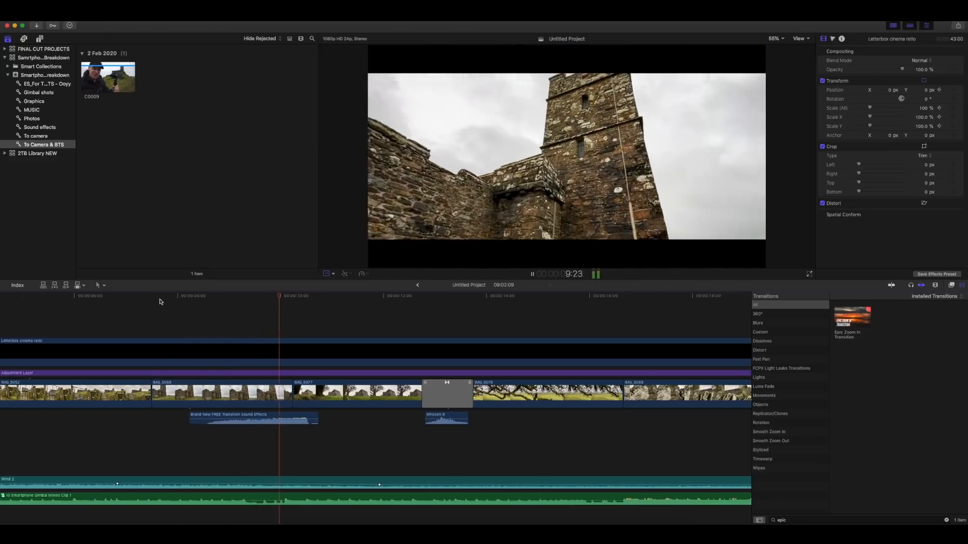
pyautogui.press('space')
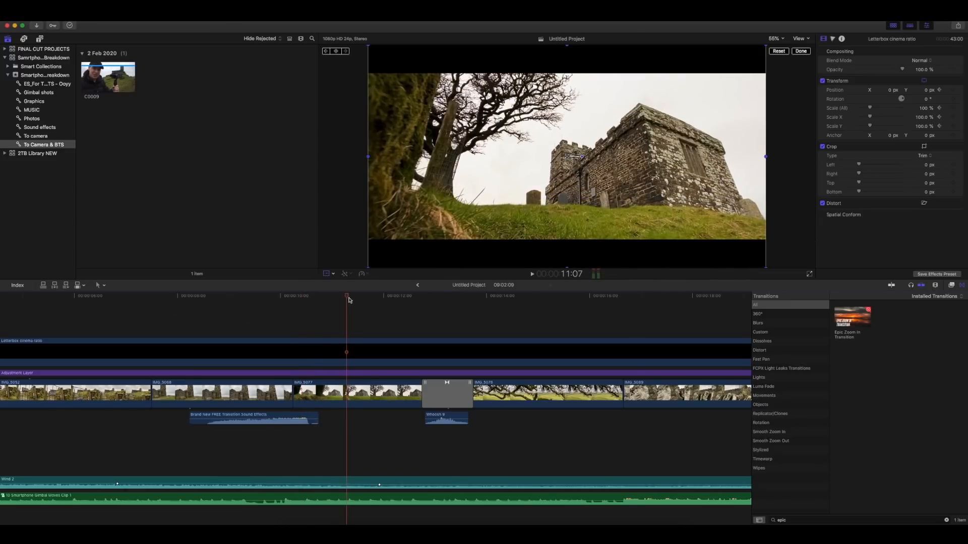
pyautogui.moveTo(347, 297); pyautogui.dragTo(310, 322)
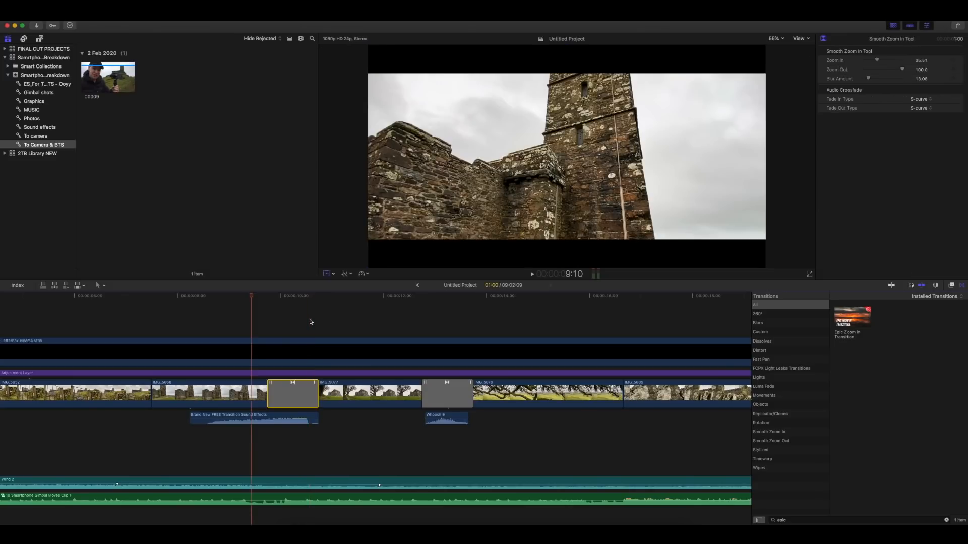
# Rewind to 7:23 and play through the Smooth Zoom In Tool transition before IMG_5077 to 11:08.
pyautogui.click(253, 298)
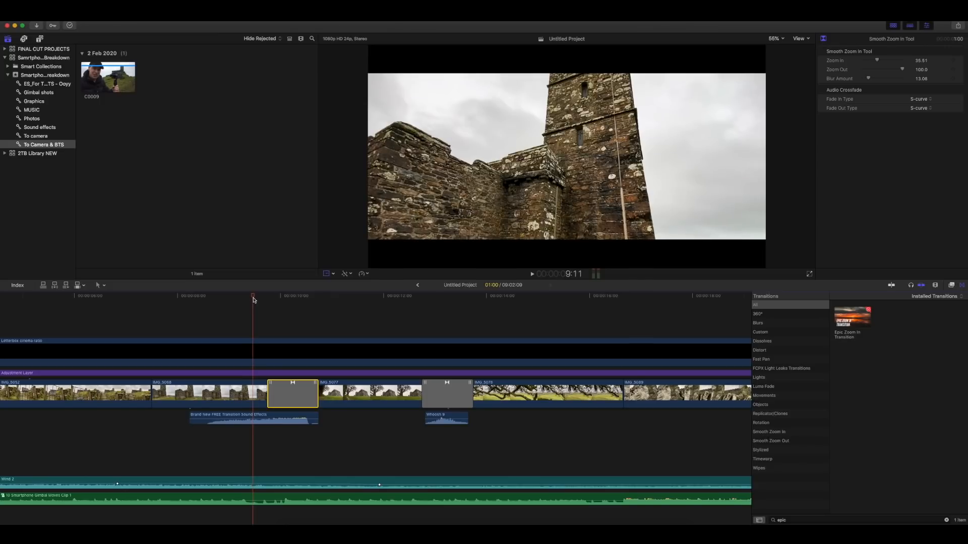
pyautogui.moveTo(253, 300); pyautogui.dragTo(177, 305)
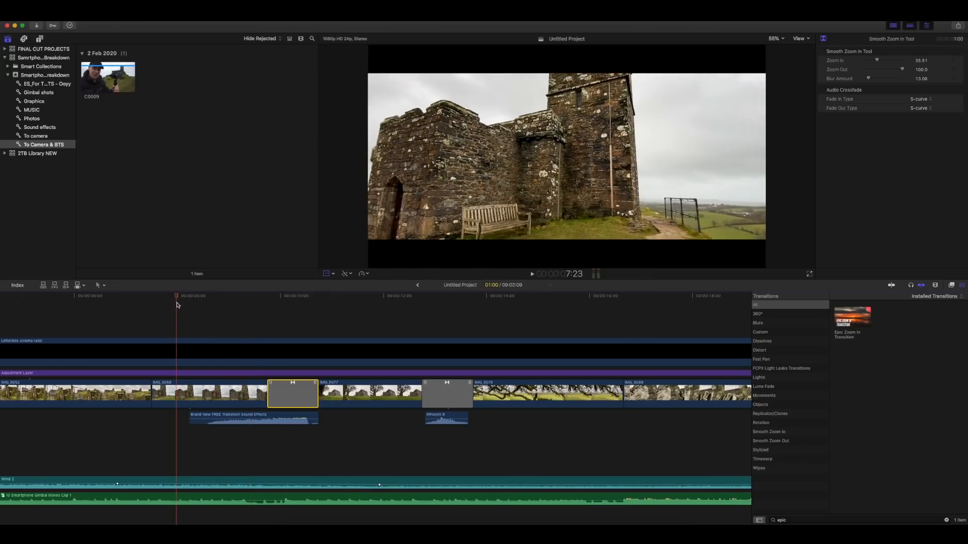
pyautogui.press('space')
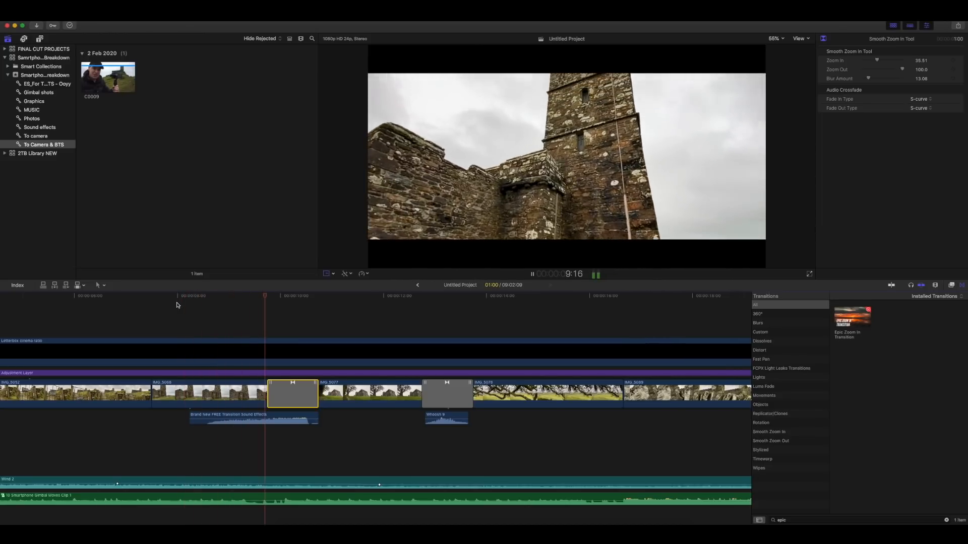
pyautogui.press('space')
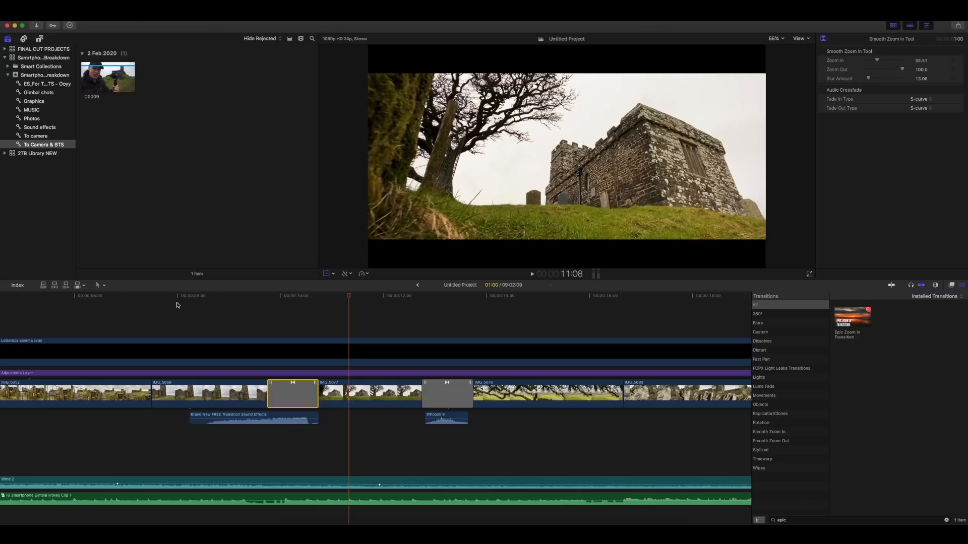
# Play the transition between IMG_5077 and IMG_5078 from 10:21 to 13:23, and again from 11:10 to 17:13.
pyautogui.click(326, 297)
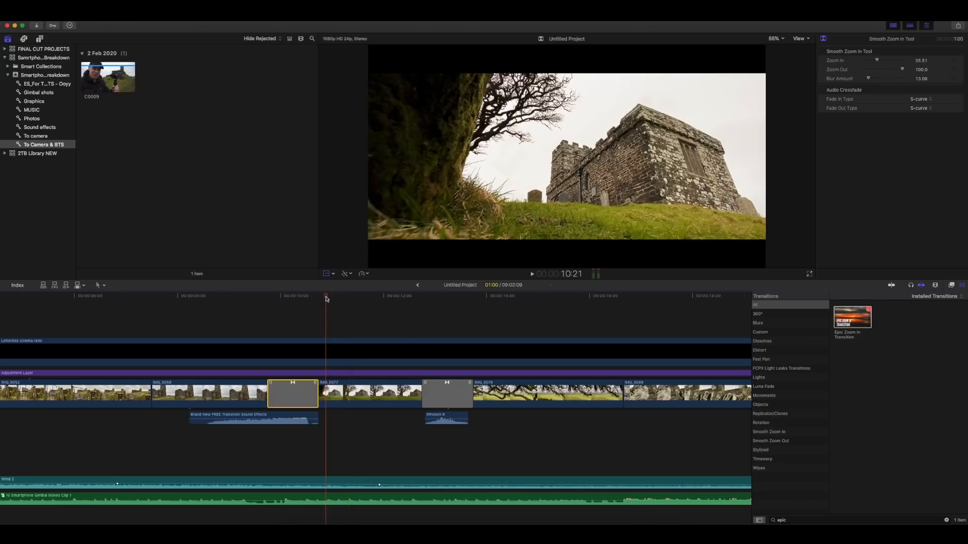
pyautogui.press('space')
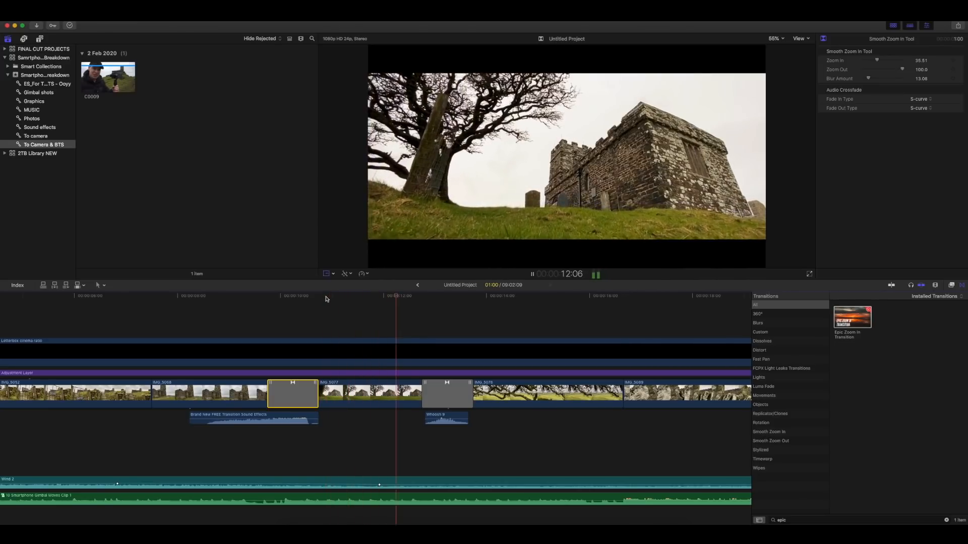
pyautogui.press('space')
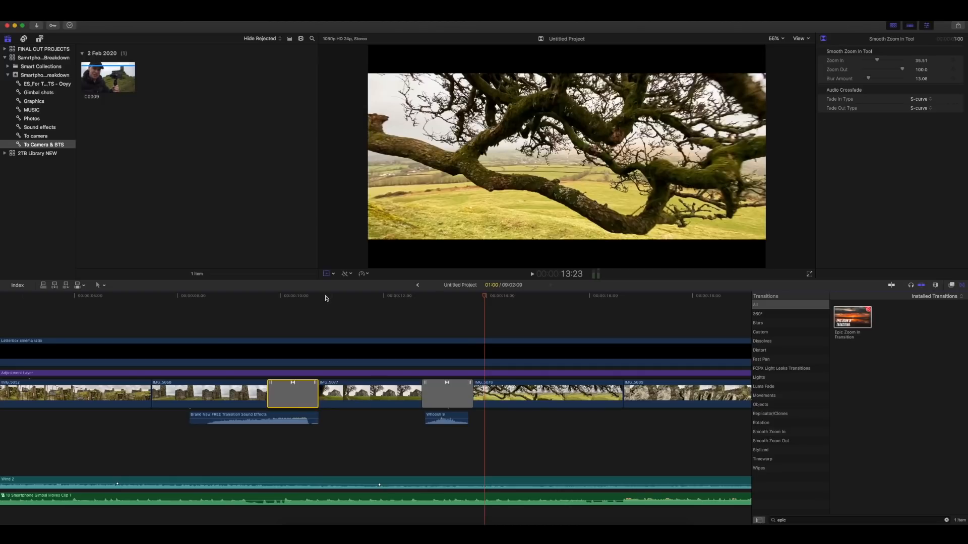
pyautogui.click(354, 301)
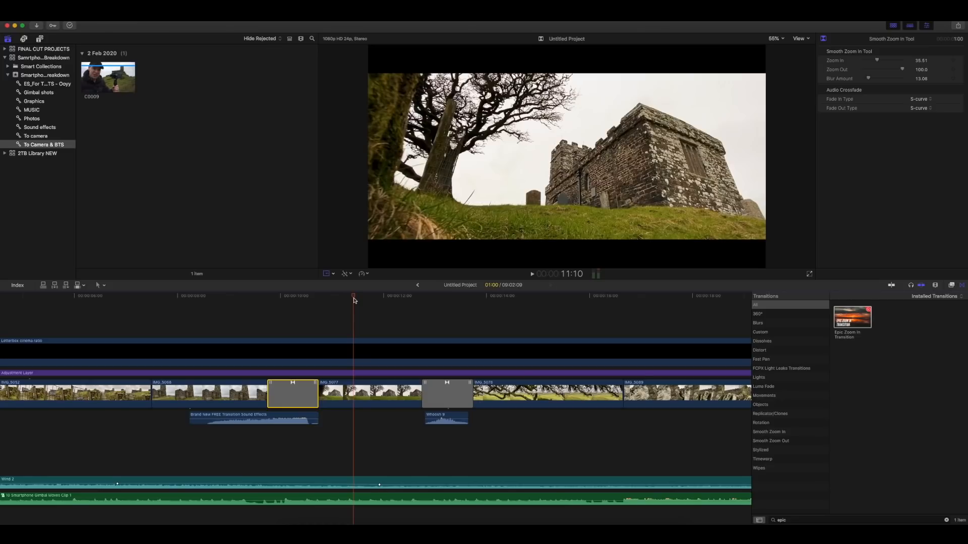
pyautogui.press('space')
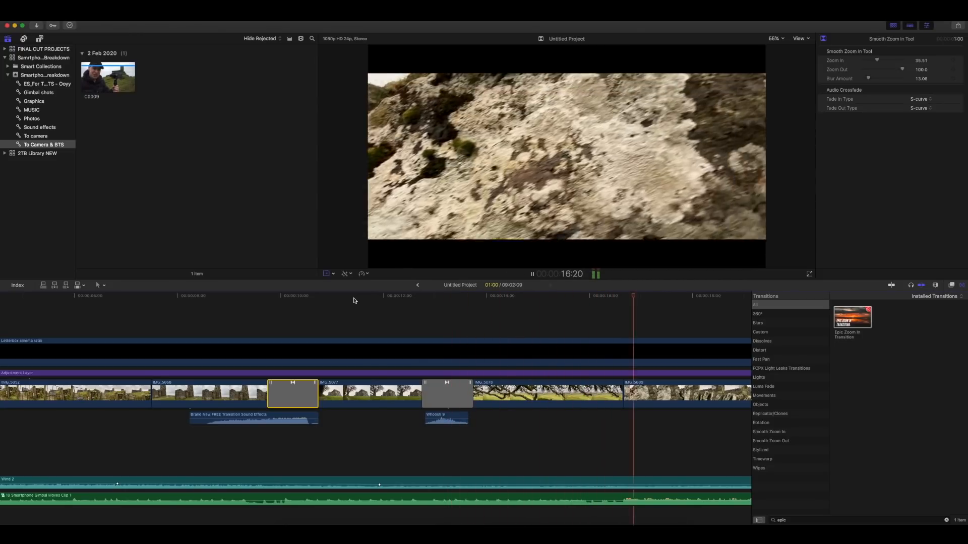
pyautogui.press('space')
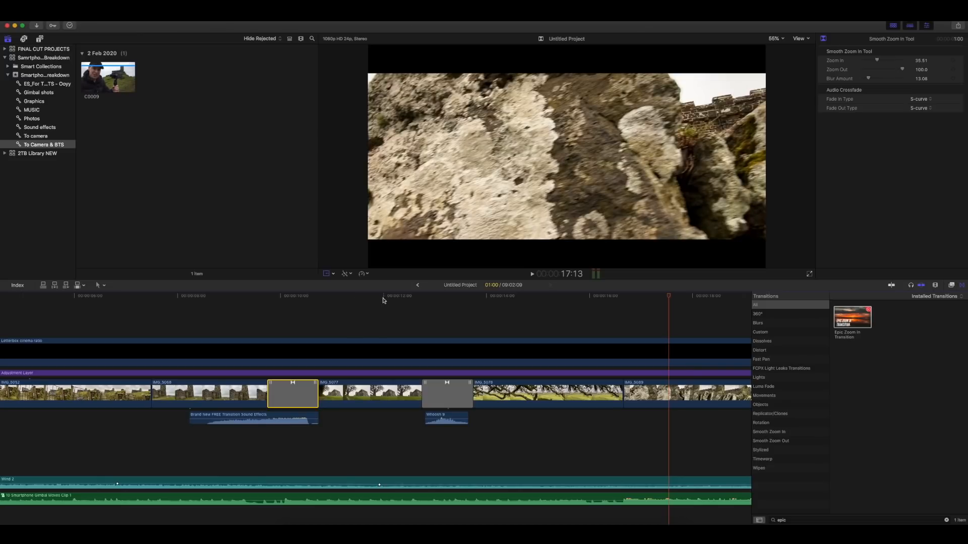
# Examine the cut from IMG_5078 to IMG_5089 at 16:16, playing it from 14:10 and again from 16:01.
pyautogui.moveTo(384, 297); pyautogui.dragTo(565, 310)
pyautogui.scroll(-1, 513, 316)
pyautogui.hscroll(10, 564, 310)
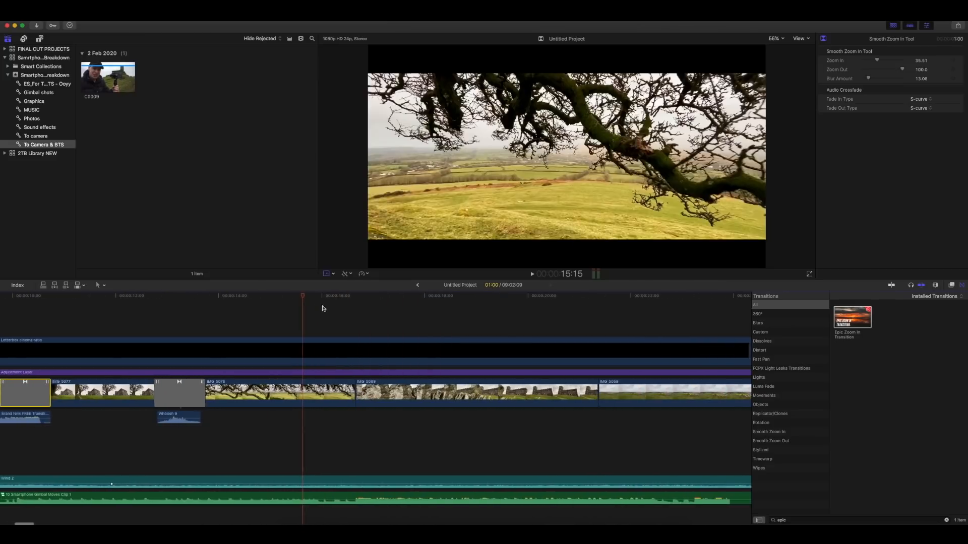
pyautogui.moveTo(311, 300); pyautogui.dragTo(356, 303)
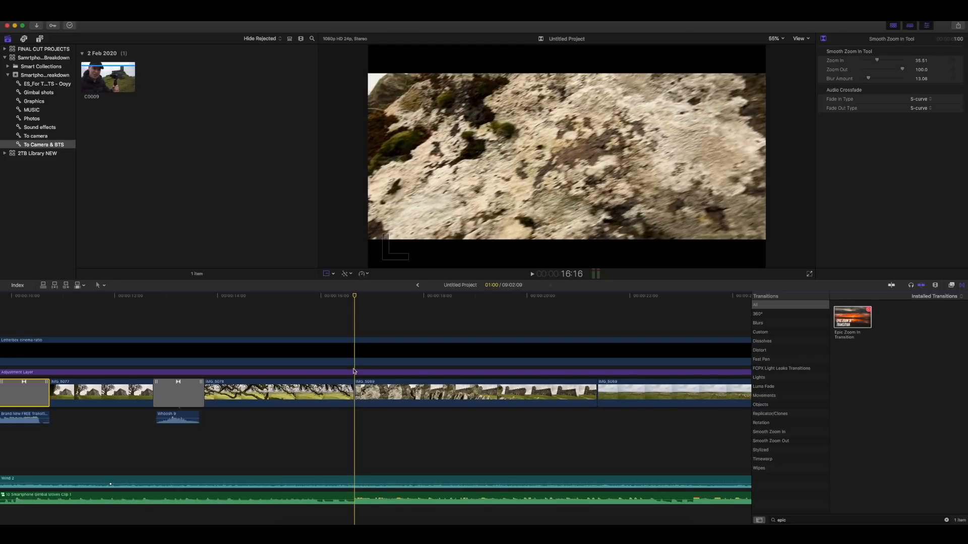
pyautogui.moveTo(355, 300); pyautogui.dragTo(241, 305)
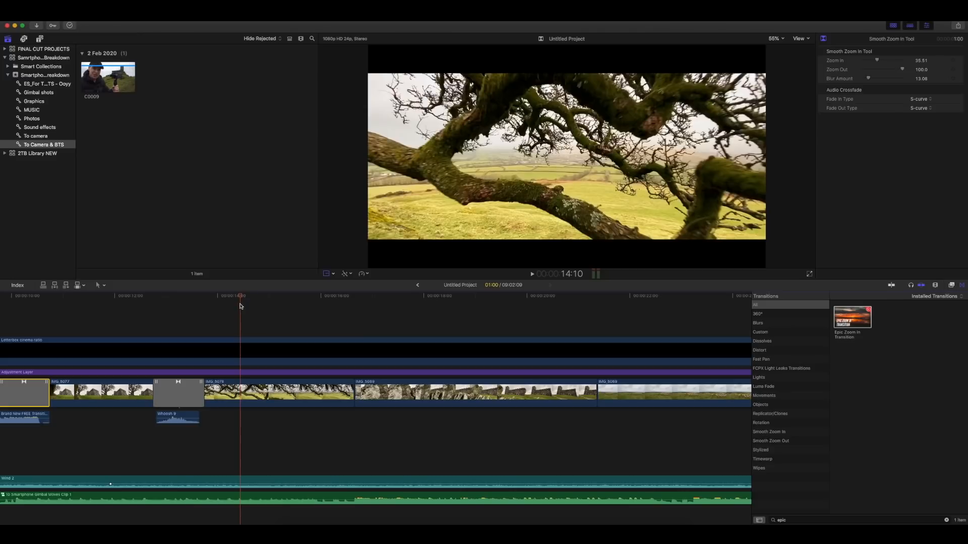
pyautogui.press('space')
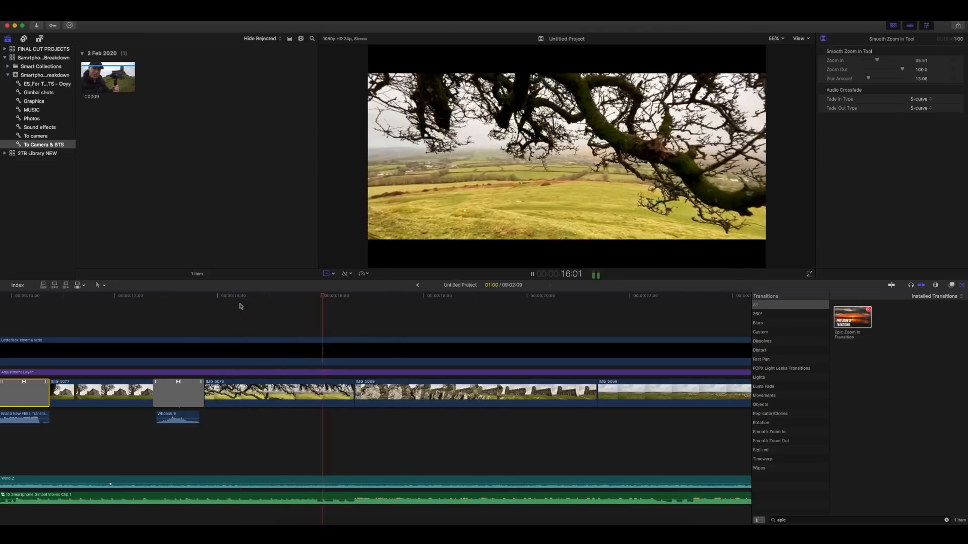
pyautogui.press('space')
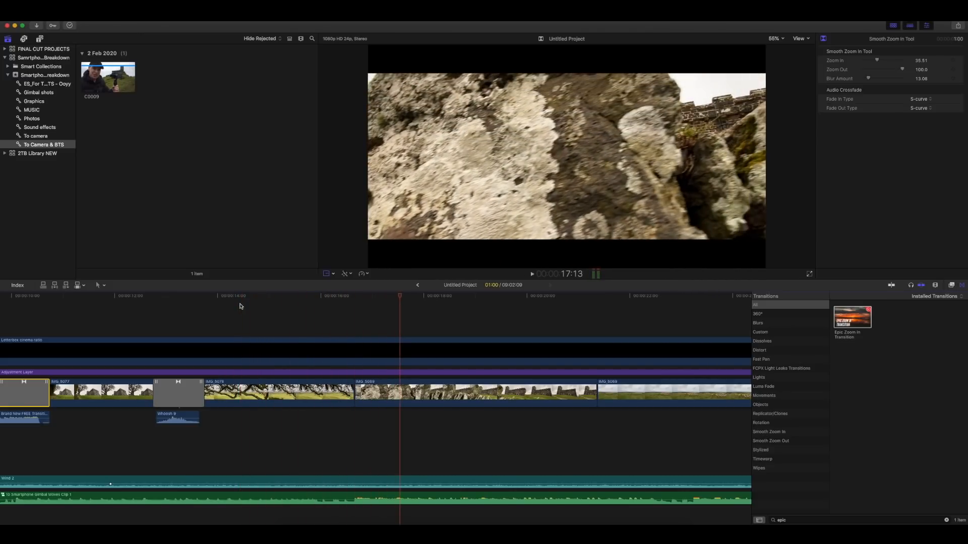
pyautogui.moveTo(400, 301); pyautogui.dragTo(325, 316)
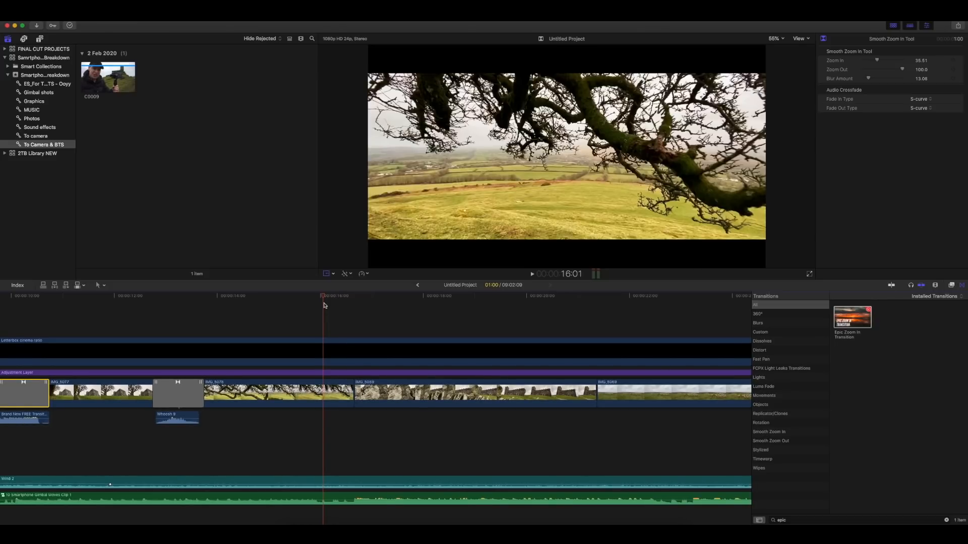
pyautogui.press('space')
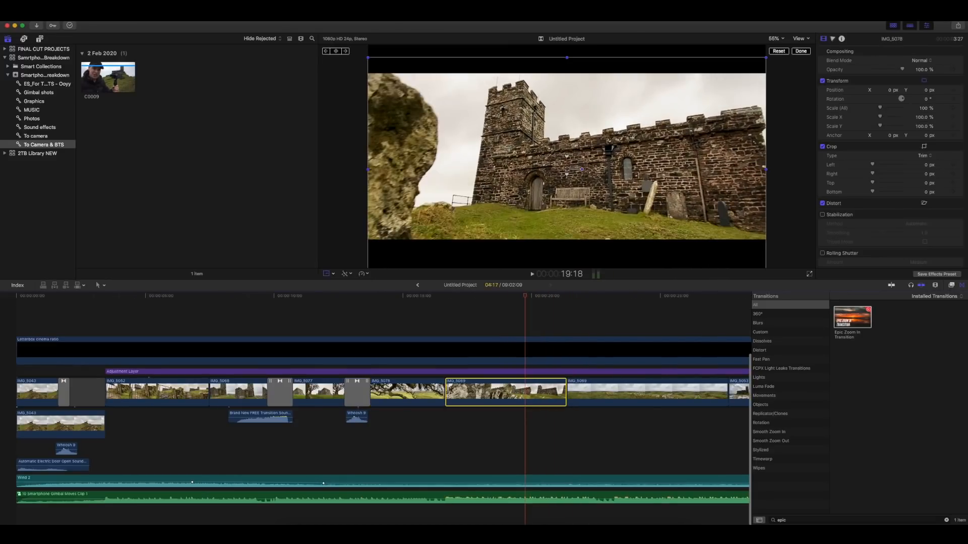
# Set the viewer zoom to 25% and scrub IMG_5089 from 19:00 to 21:03 to check its position in the frame.
pyautogui.click(777, 38)
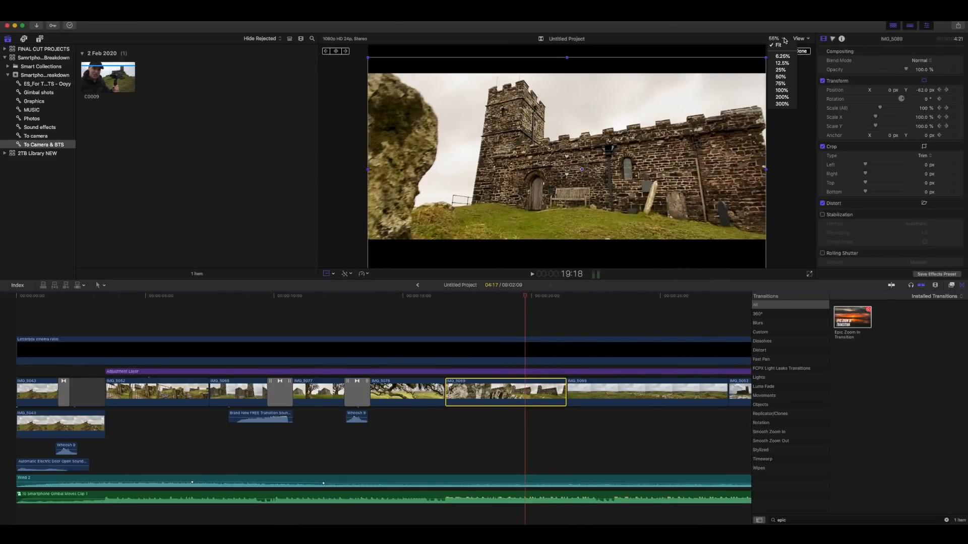
pyautogui.click(782, 70)
pyautogui.click(506, 302)
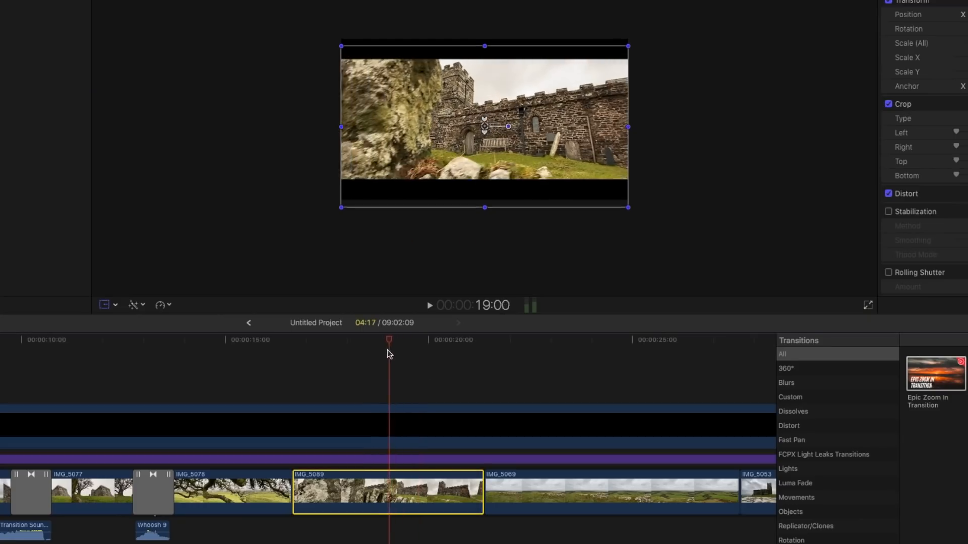
pyautogui.moveTo(388, 350); pyautogui.dragTo(474, 352)
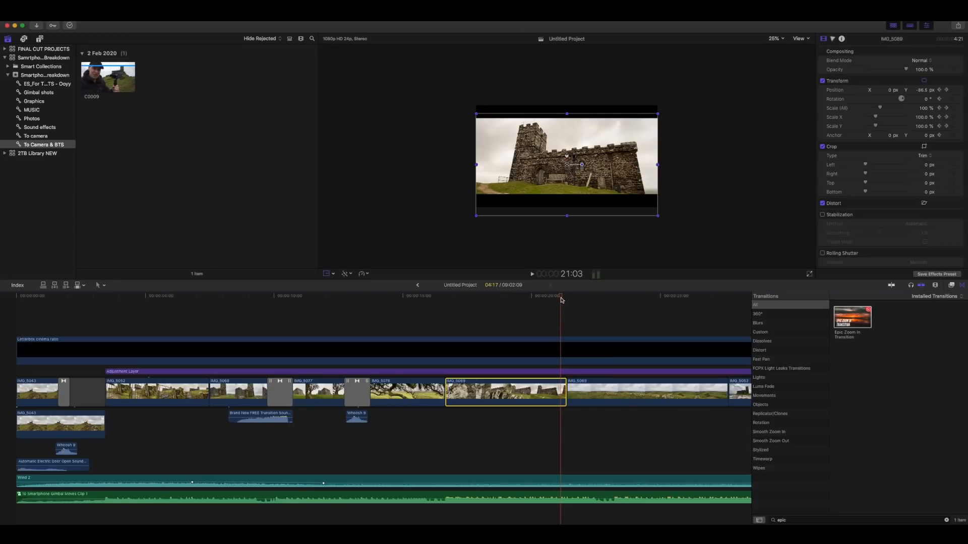
# Keyframe IMG_5089's vertical position at 21:03, moving it to about Y -18 px and back to about -77 px.
pyautogui.moveTo(569, 168); pyautogui.dragTo(567, 159)
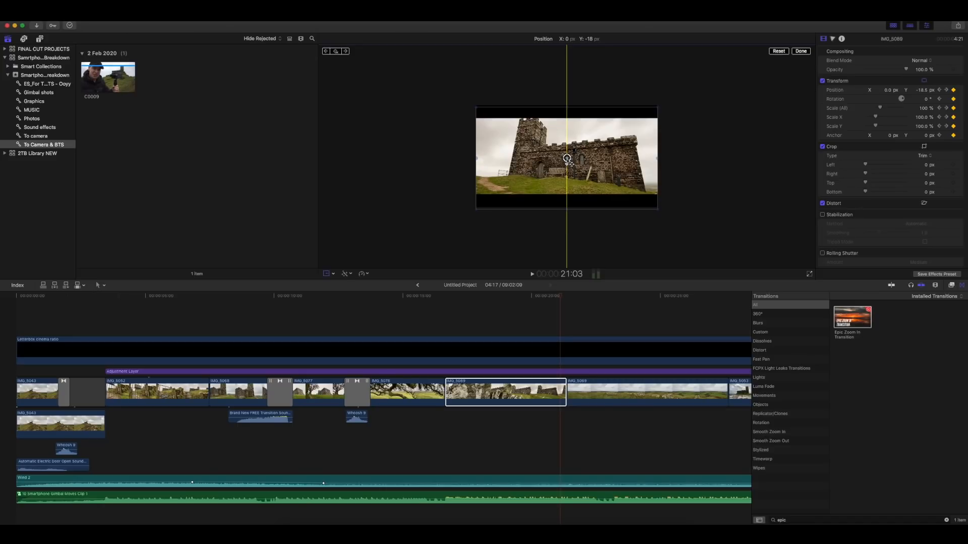
pyautogui.moveTo(567, 158); pyautogui.dragTo(567, 164)
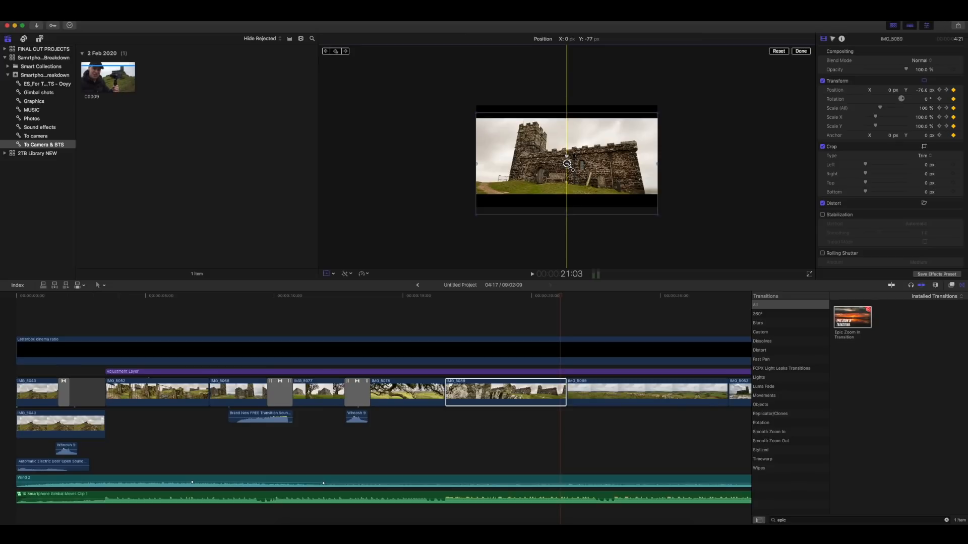
pyautogui.moveTo(567, 163); pyautogui.dragTo(568, 163)
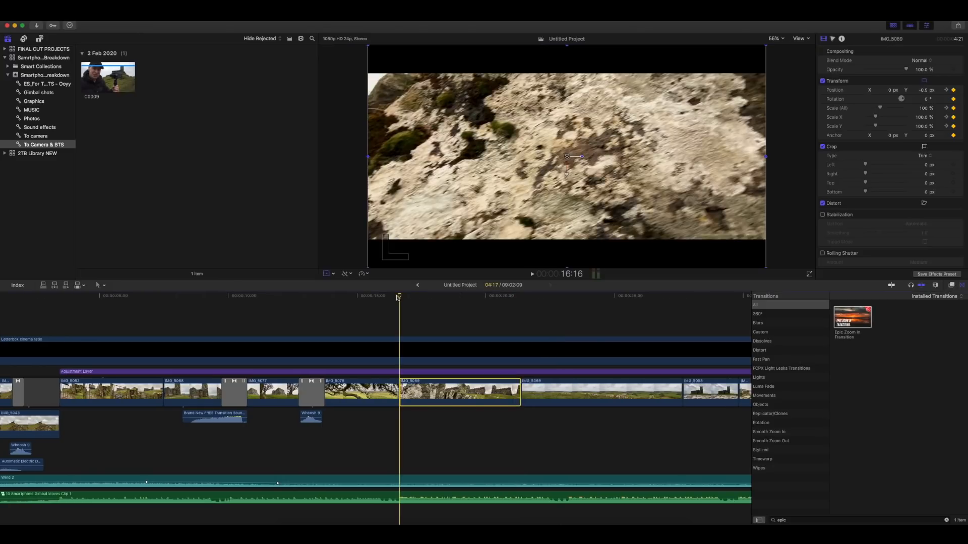
# Play the edit from 16:16 into IMG_5069 and scrub that clip from 25:08 to 25:18.
pyautogui.press('space')
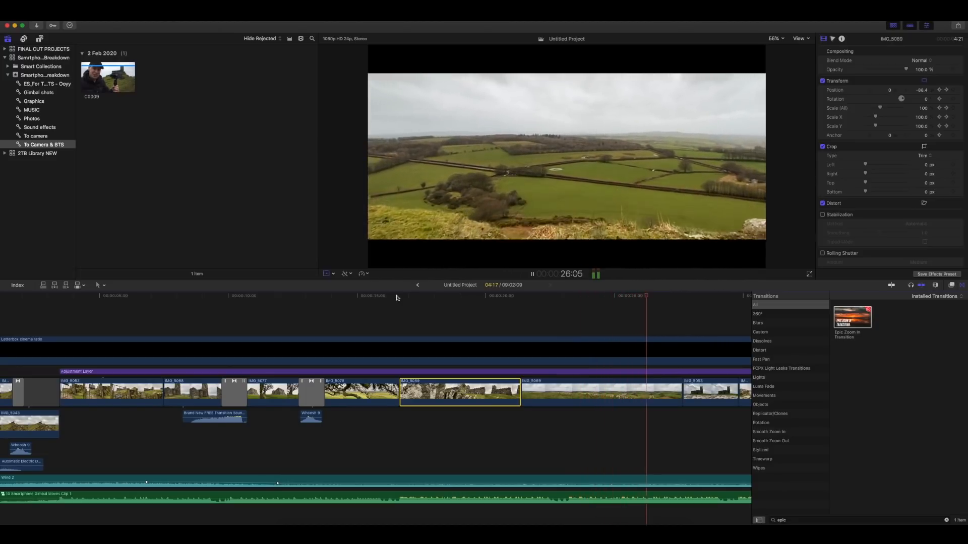
pyautogui.click(602, 301)
pyautogui.moveTo(602, 301); pyautogui.dragTo(624, 305)
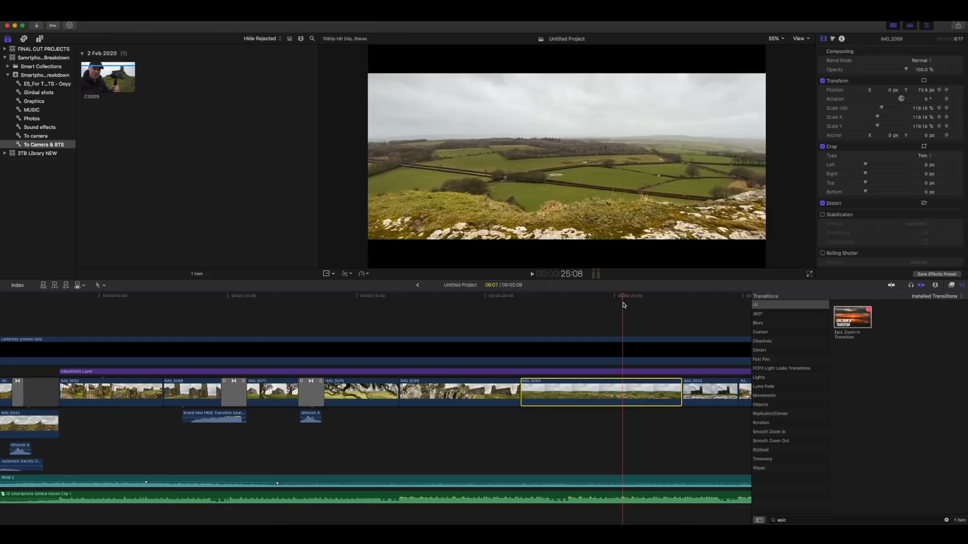
pyautogui.moveTo(623, 302)
pyautogui.mouseDown()
pyautogui.moveTo(588, 304)
pyautogui.moveTo(631, 309)
pyautogui.mouseUp()
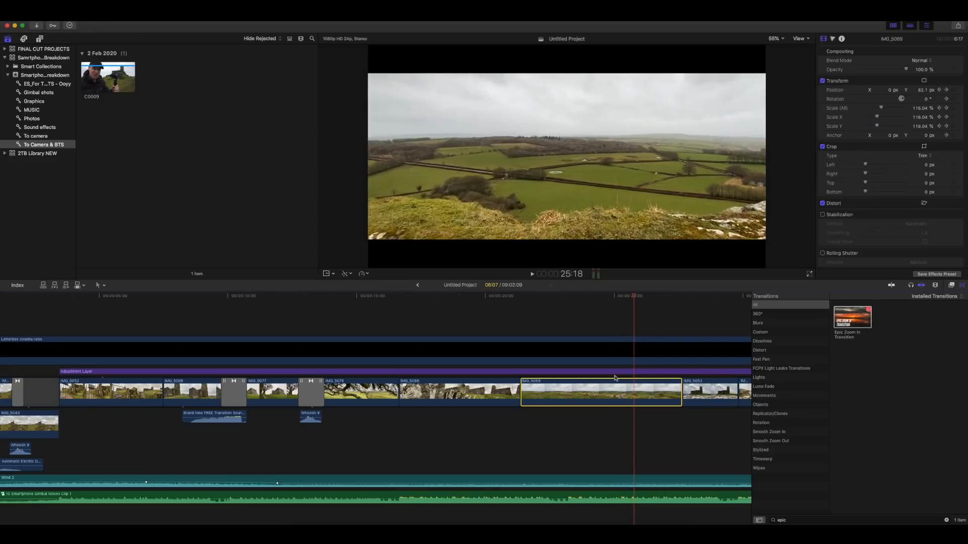
# Show IMG_5069's transform frame at 25% viewer zoom and scrub between its start at 21:09 and end at 27:16.
pyautogui.click(782, 39)
pyautogui.click(783, 75)
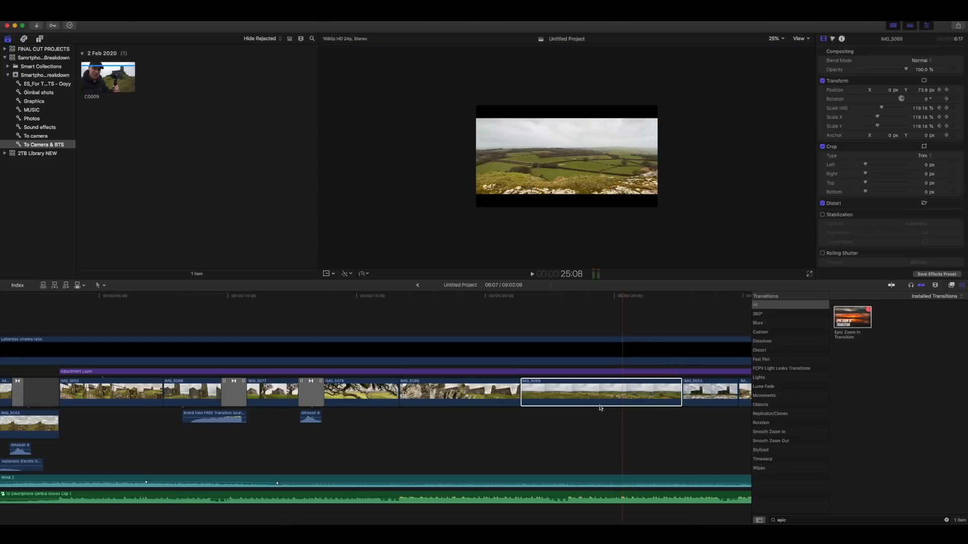
pyautogui.click(326, 274)
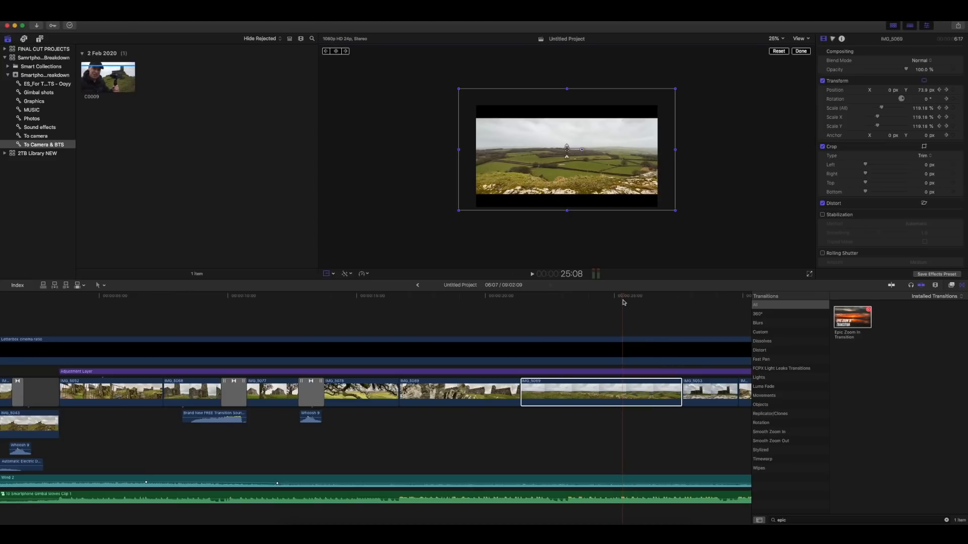
pyautogui.moveTo(623, 302); pyautogui.dragTo(522, 315)
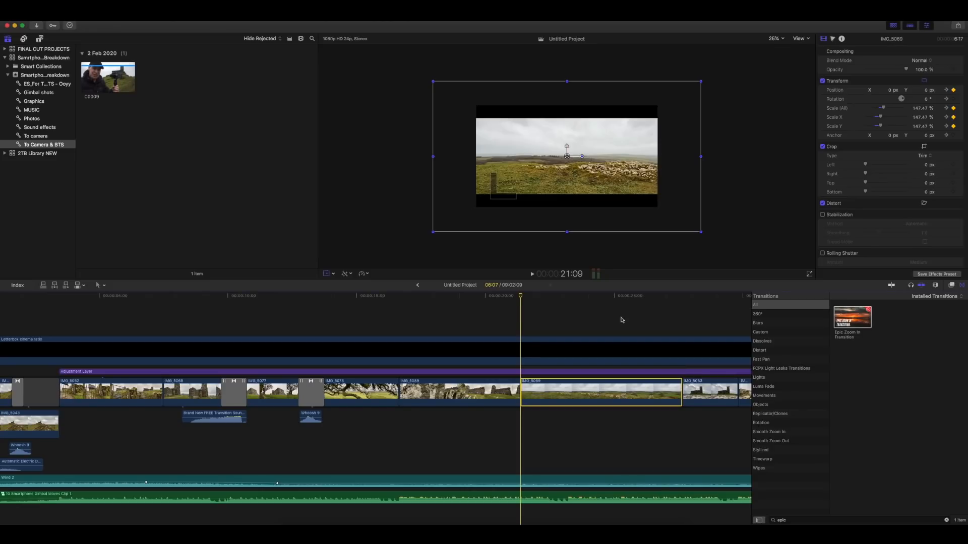
pyautogui.moveTo(522, 298)
pyautogui.mouseDown()
pyautogui.moveTo(681, 308)
pyautogui.moveTo(520, 311)
pyautogui.moveTo(536, 310)
pyautogui.mouseUp()
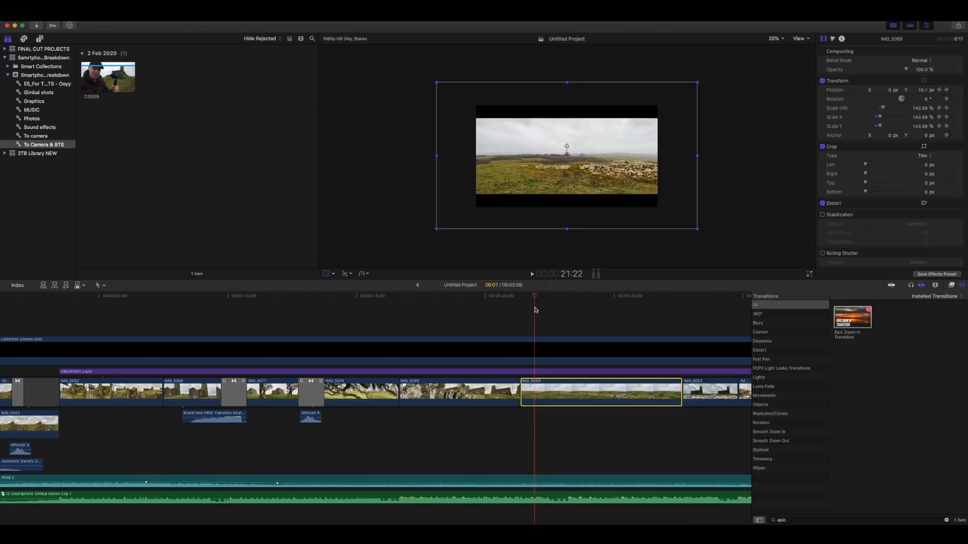
pyautogui.moveTo(535, 297); pyautogui.dragTo(681, 299)
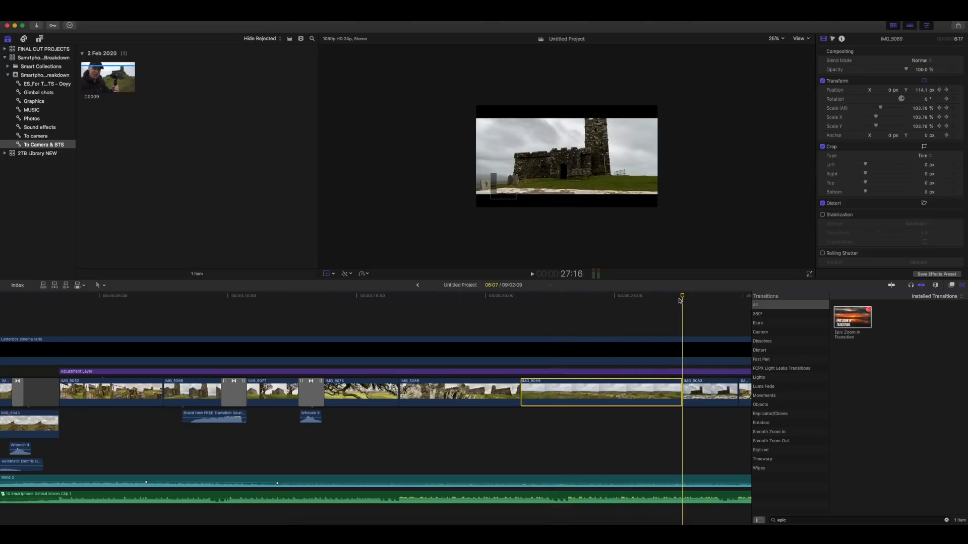
# Fit the frame in the viewer and play IMG_5069 from 21:09 to 27:22.
pyautogui.click(782, 39)
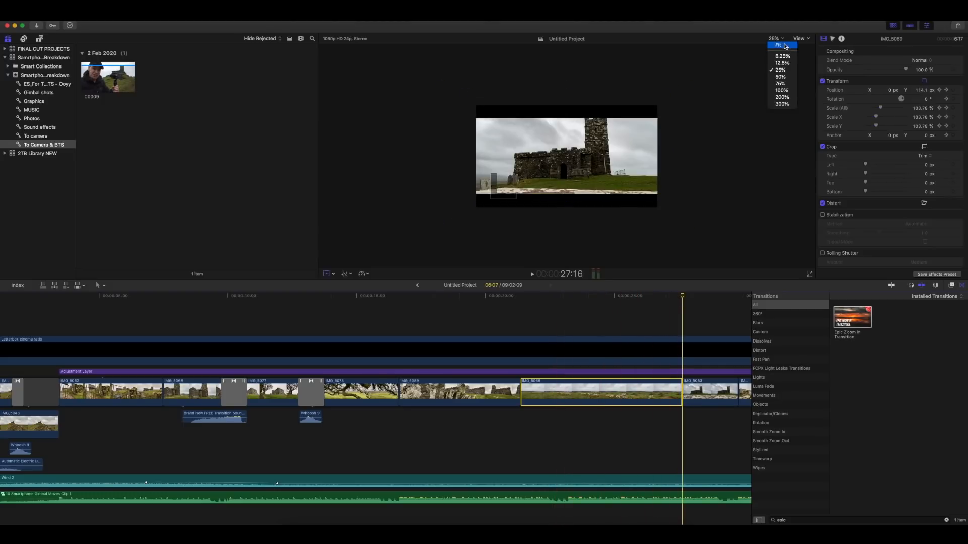
pyautogui.click(785, 46)
pyautogui.click(522, 299)
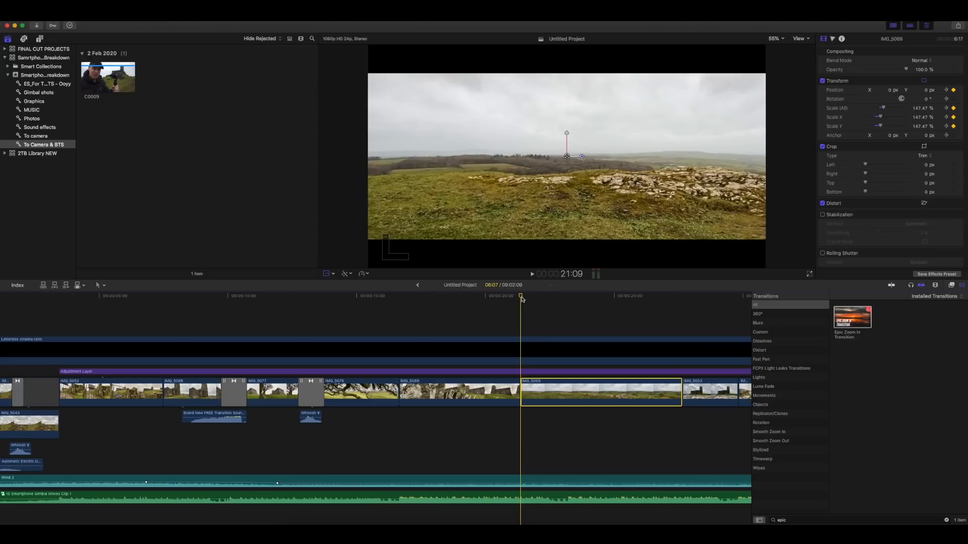
pyautogui.press('space')
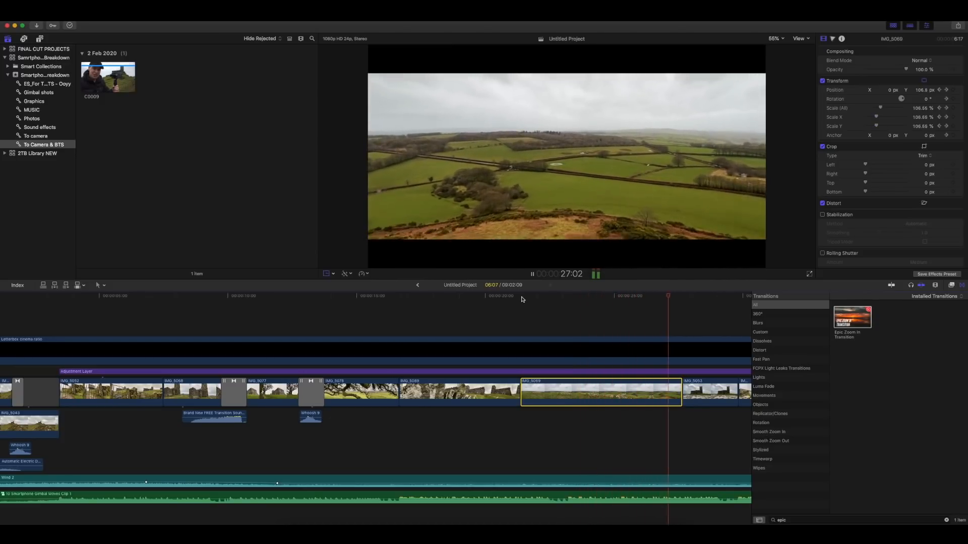
pyautogui.press('space')
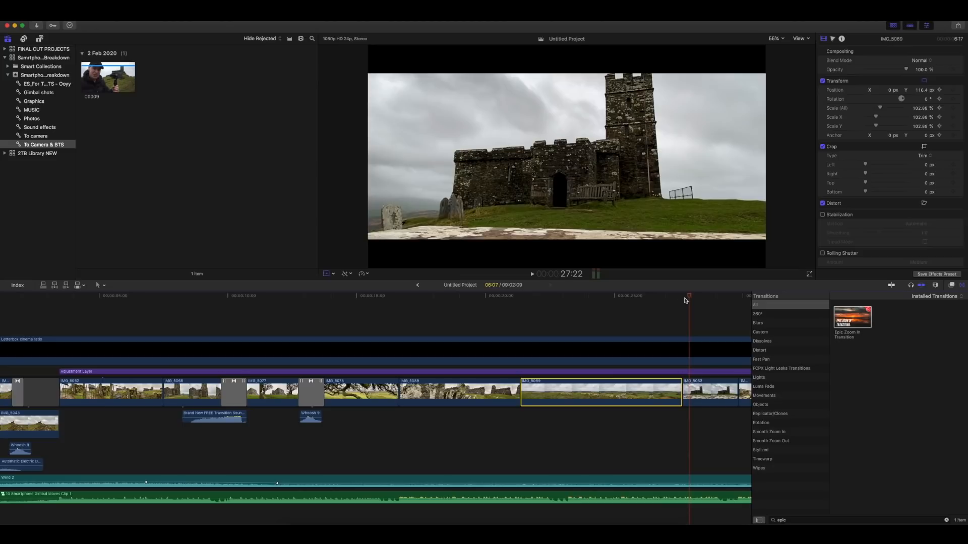
# Scrub IMG_5069 from 22:04 to 26:05, return to its start at 21:09 and play the edit to 30:02.
pyautogui.click(541, 299)
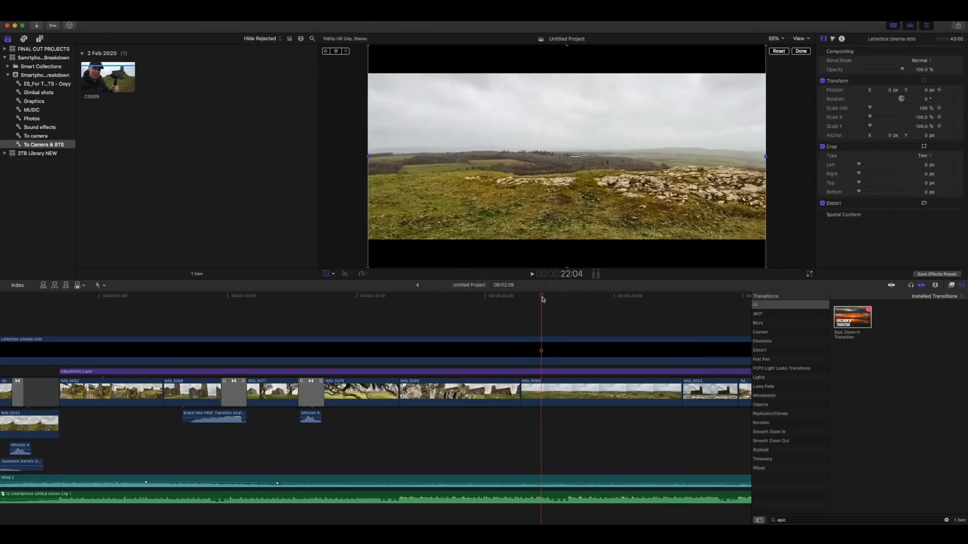
pyautogui.moveTo(543, 299); pyautogui.dragTo(647, 299)
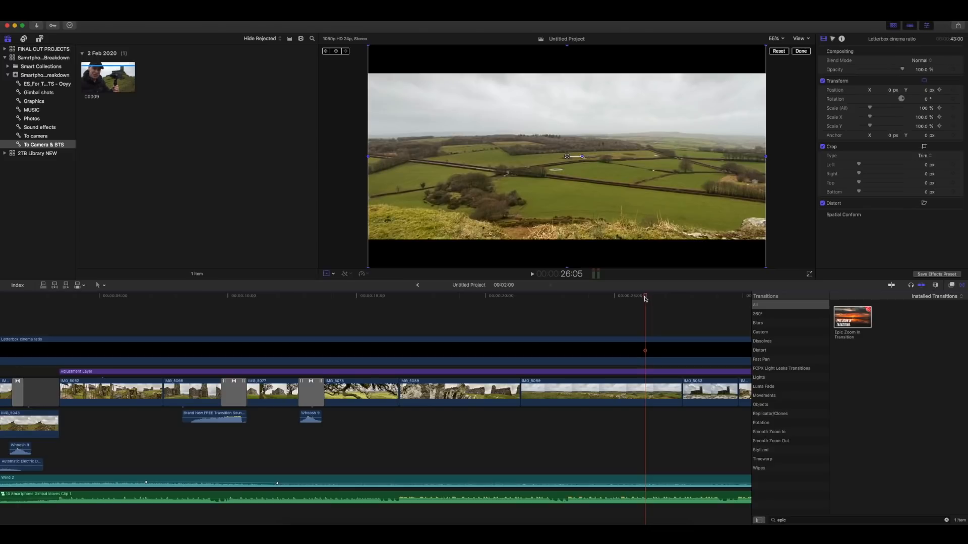
pyautogui.moveTo(646, 299); pyautogui.dragTo(521, 305)
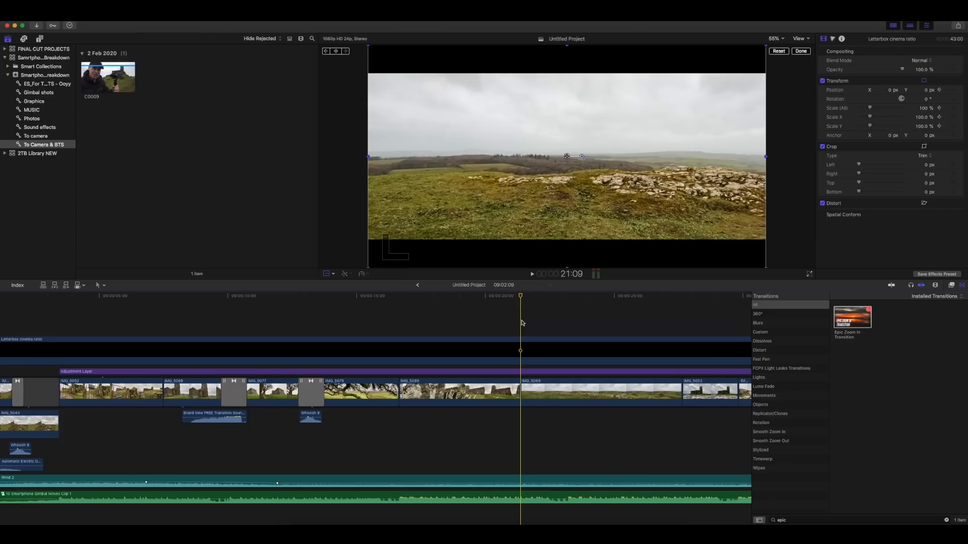
pyautogui.press('space')
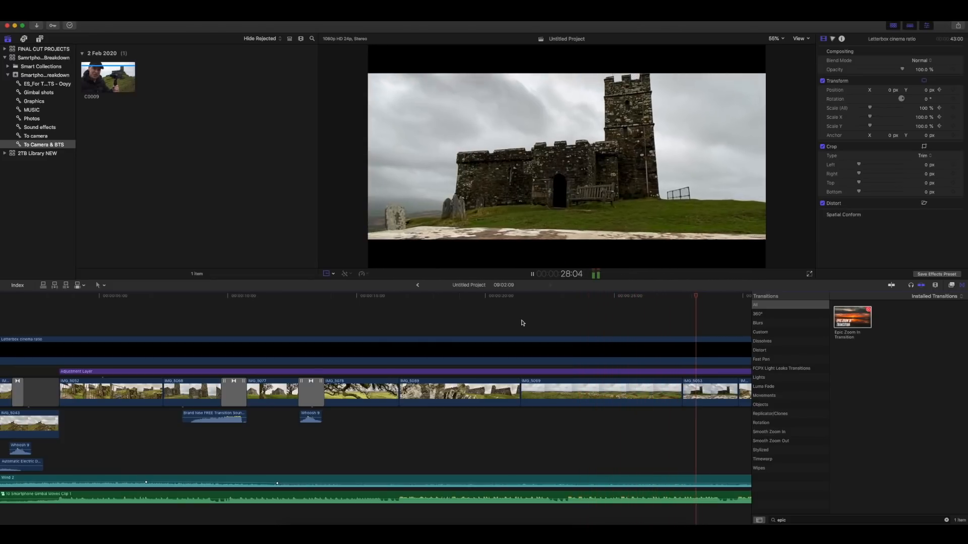
pyautogui.press('space')
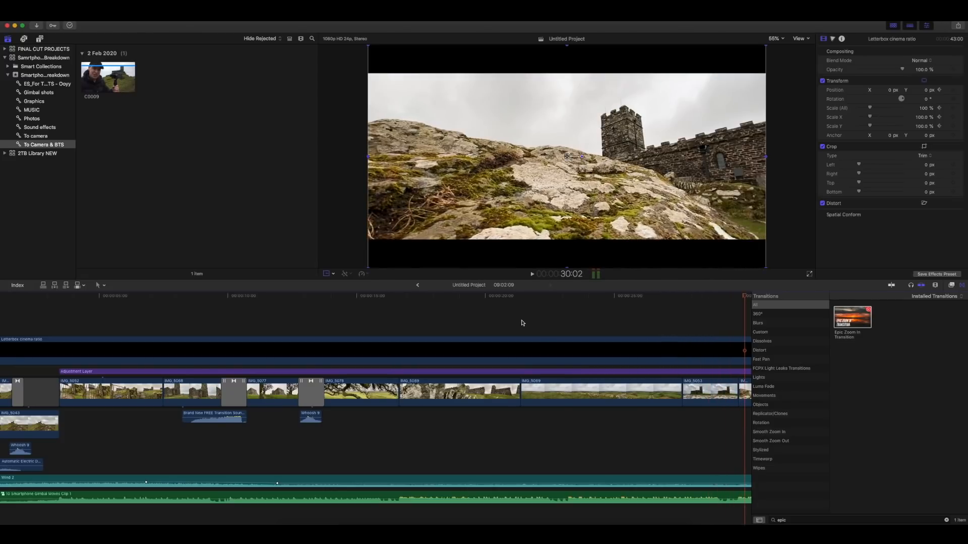
# Show IMG_5053's transform frame at 25% viewer zoom and scrub the clip from 27:16 to about 29:07.
pyautogui.hscroll(3, 577, 305)
pyautogui.moveTo(591, 300); pyautogui.dragTo(530, 300)
pyautogui.click(551, 388)
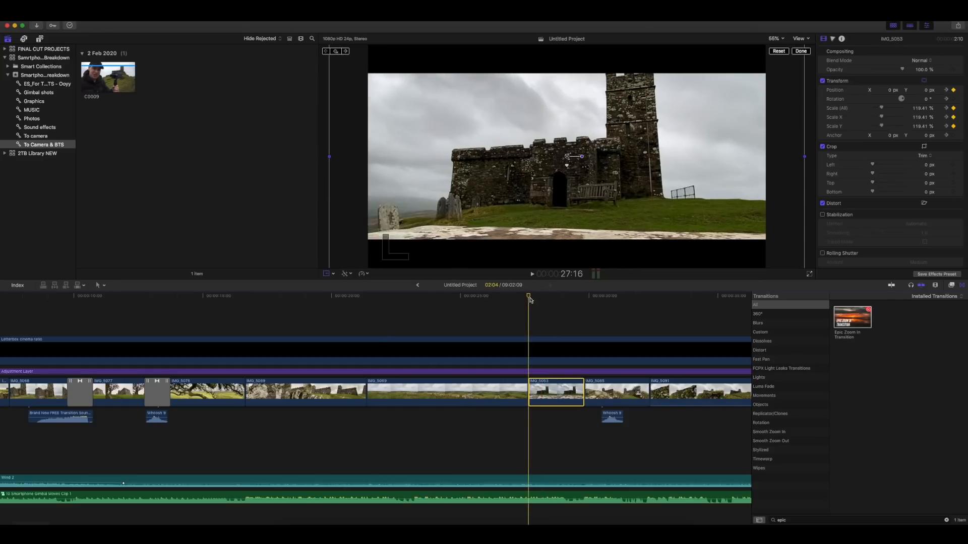
pyautogui.click(774, 39)
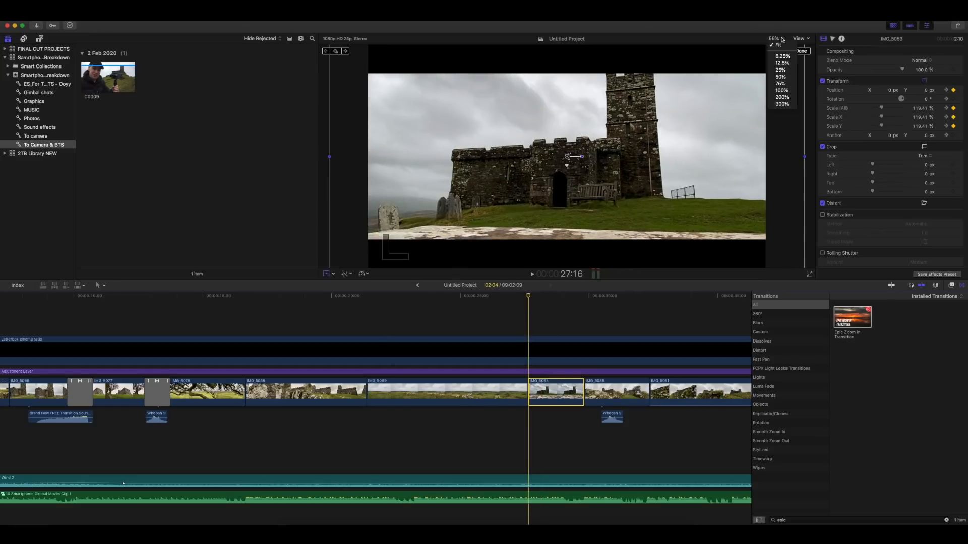
pyautogui.click(781, 70)
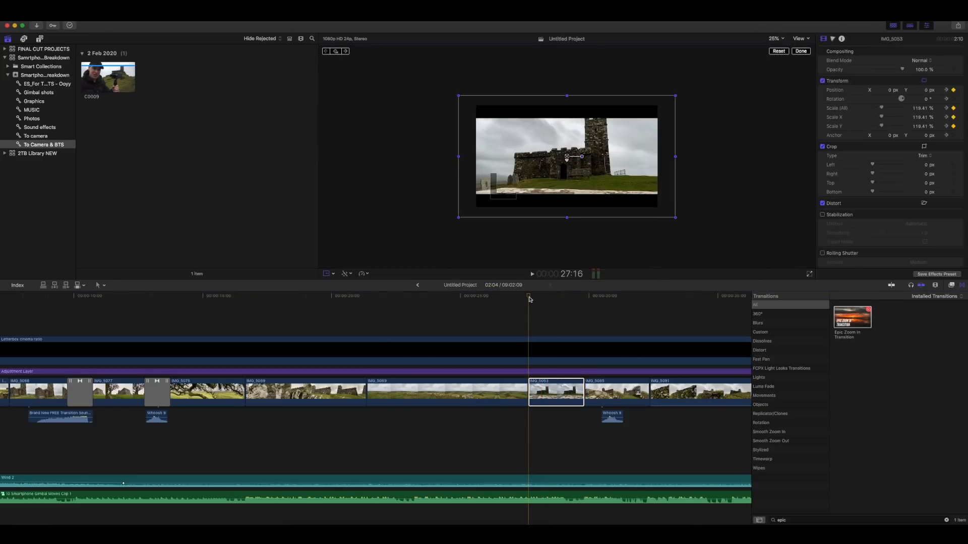
pyautogui.moveTo(530, 300)
pyautogui.mouseDown()
pyautogui.moveTo(575, 300)
pyautogui.moveTo(533, 302)
pyautogui.moveTo(548, 298)
pyautogui.mouseUp()
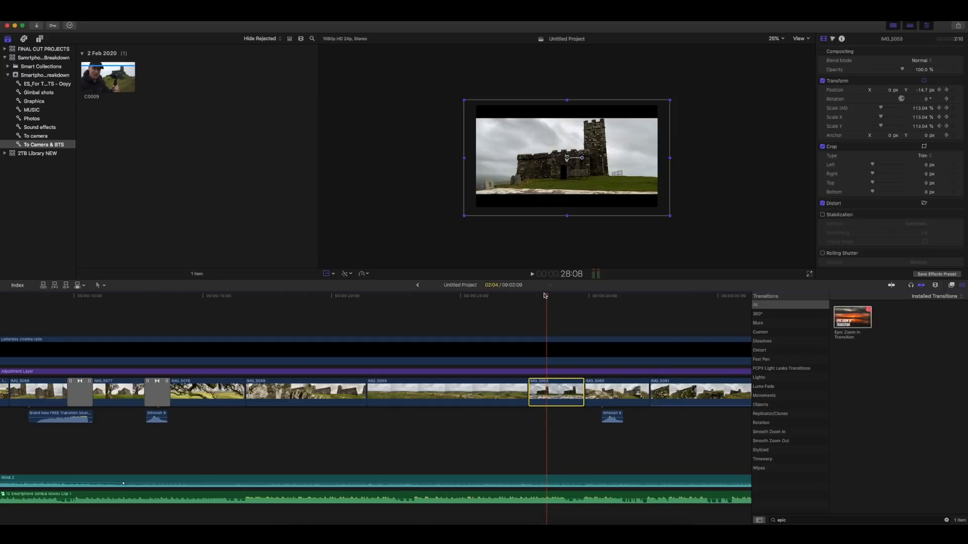
pyautogui.moveTo(544, 296); pyautogui.dragTo(578, 303)
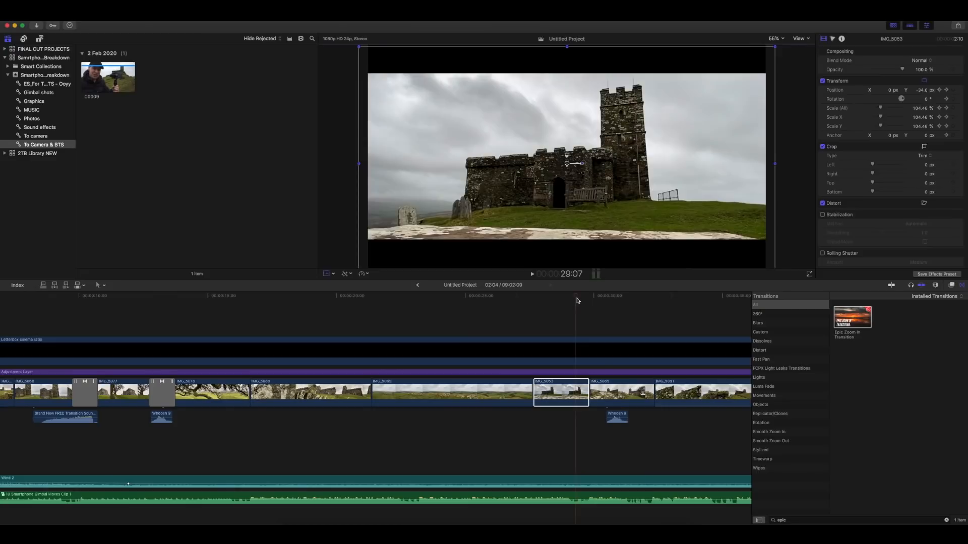
# Scrub the speed-ramped clip IMG_5085 from 29:20 to 30:08, then play it from its start to 32:08.
pyautogui.press('space')
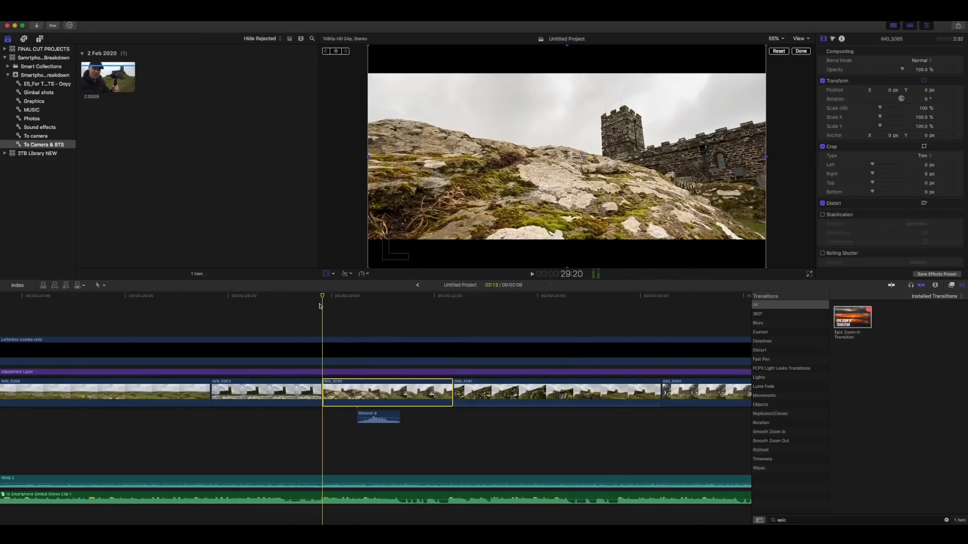
pyautogui.press('space')
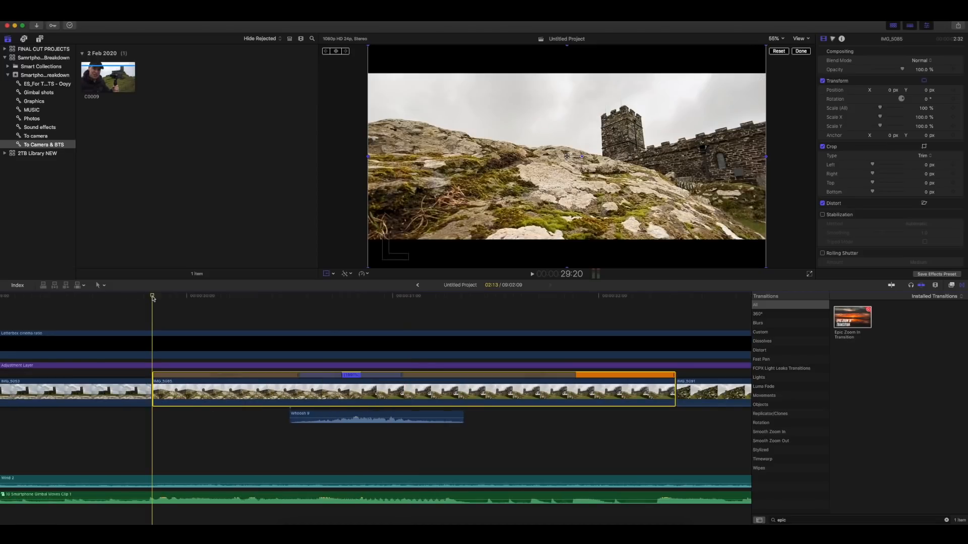
pyautogui.moveTo(154, 299); pyautogui.dragTo(258, 321)
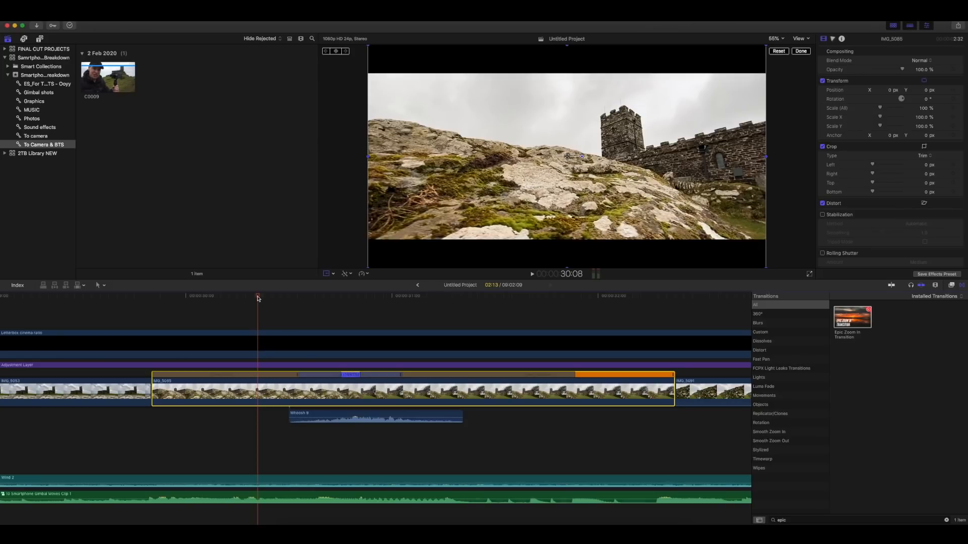
pyautogui.moveTo(258, 299); pyautogui.dragTo(155, 323)
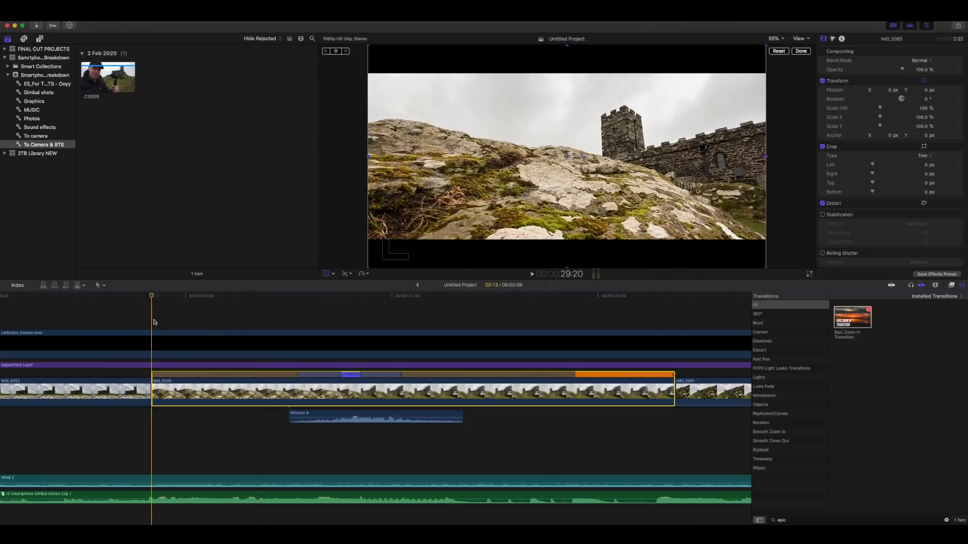
pyautogui.press('space')
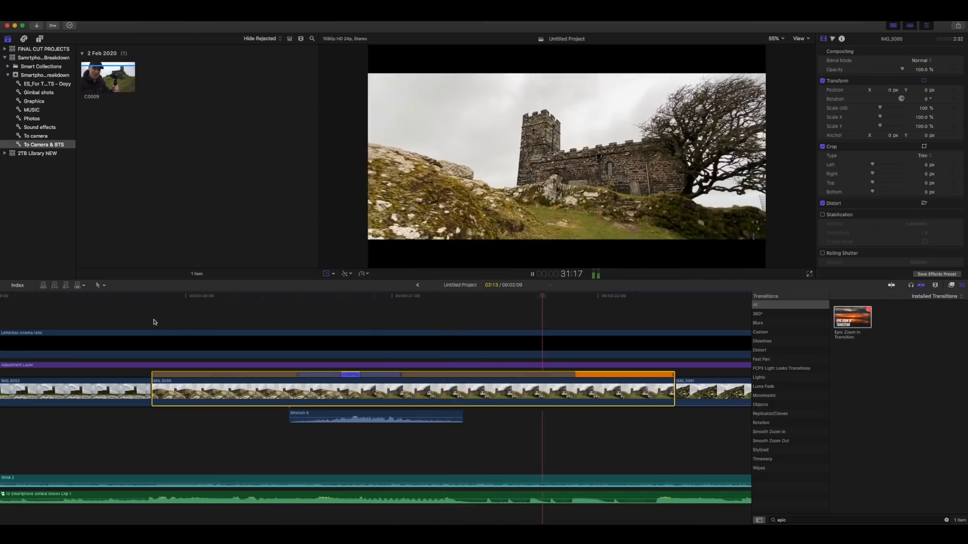
pyautogui.hotkey('shift', 't')
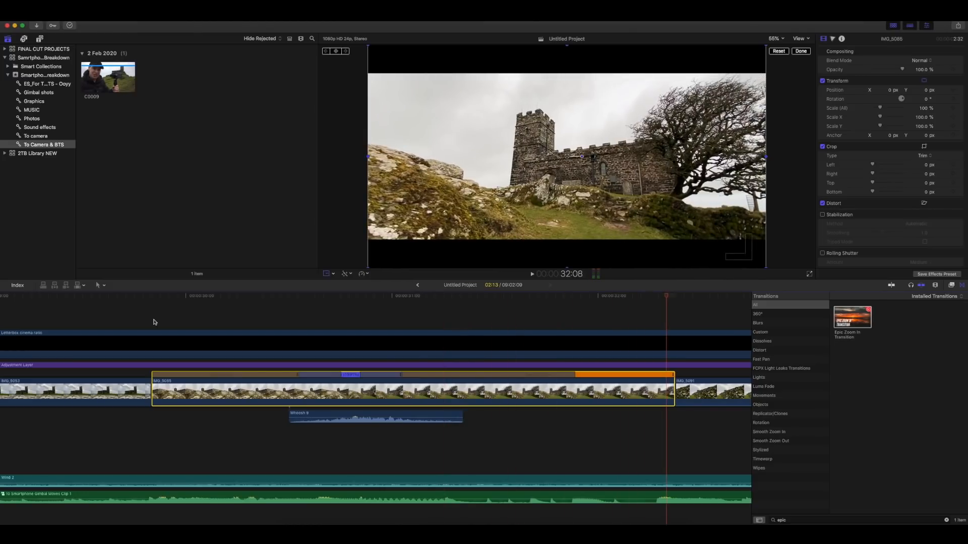
# Play the edit from 32:08 through IMG_5091 to about 35:19, then scrub that clip from 34:11 towards its start.
pyautogui.press('super+minus')
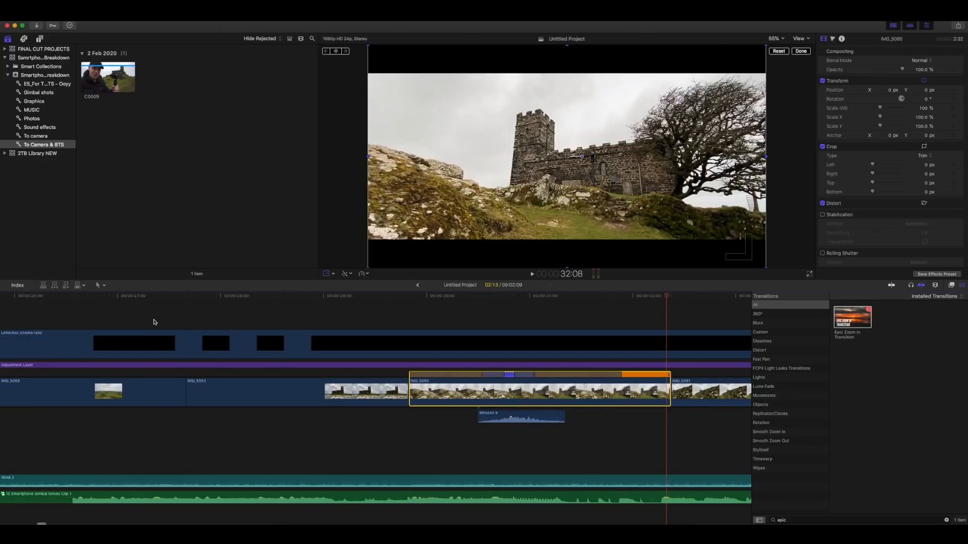
pyautogui.hscroll(5, 516, 330)
pyautogui.hscroll(5, 513, 329)
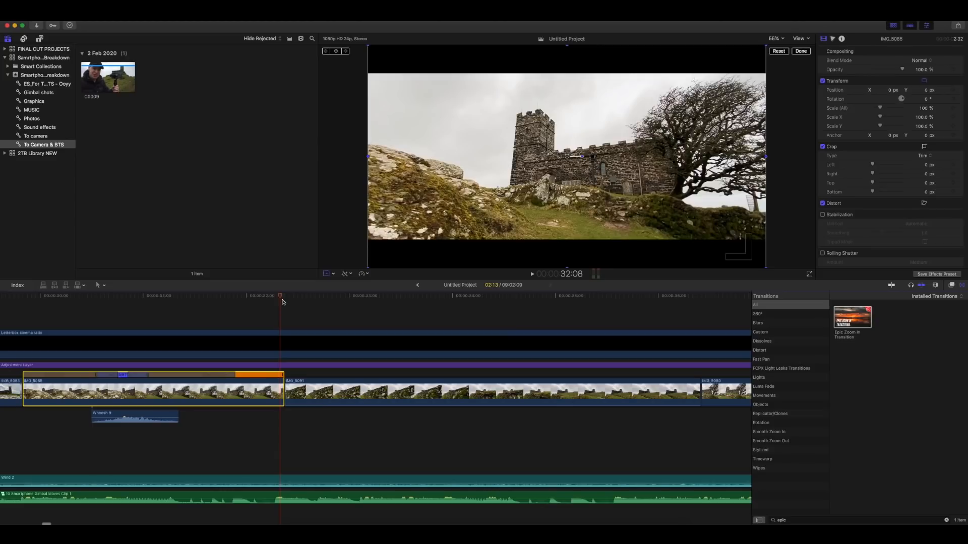
pyautogui.press('space')
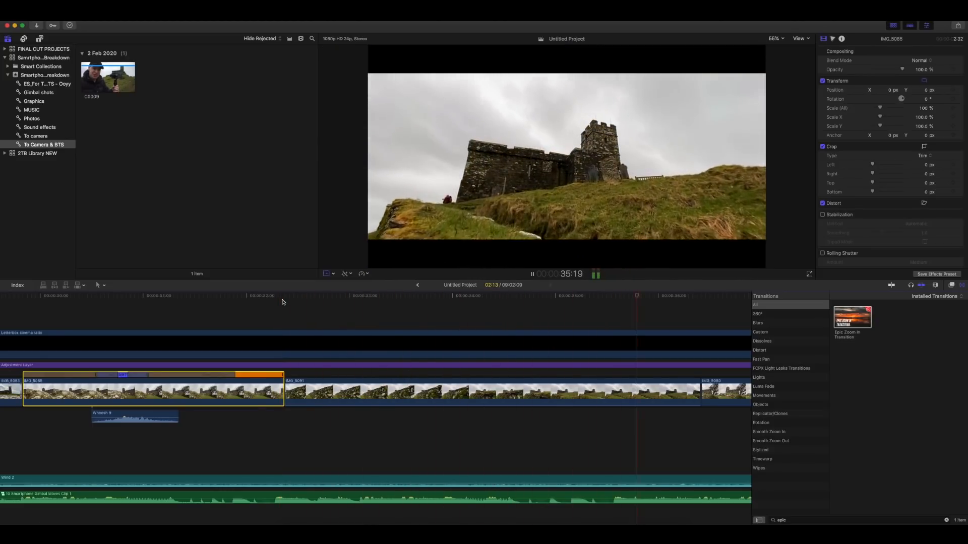
pyautogui.press('space')
pyautogui.click(502, 310)
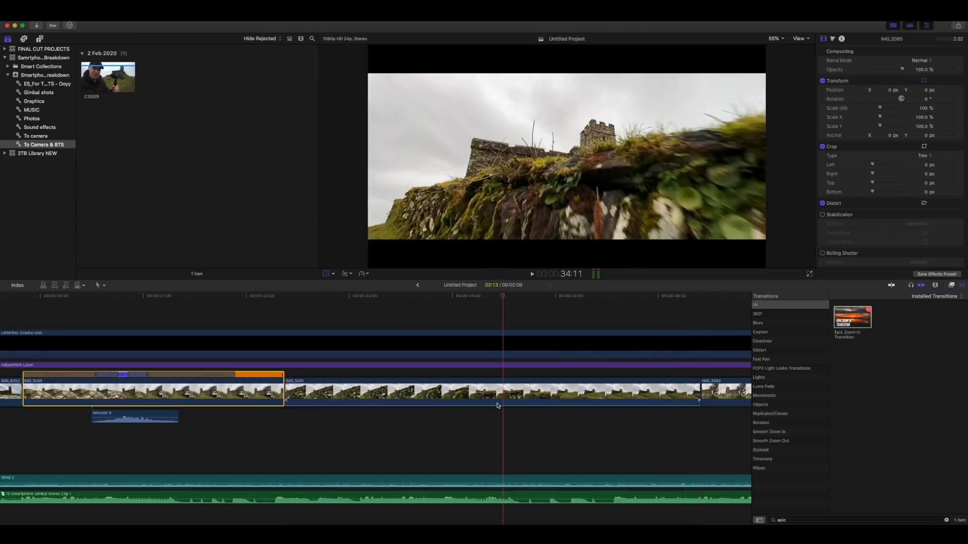
pyautogui.moveTo(503, 298); pyautogui.dragTo(297, 327)
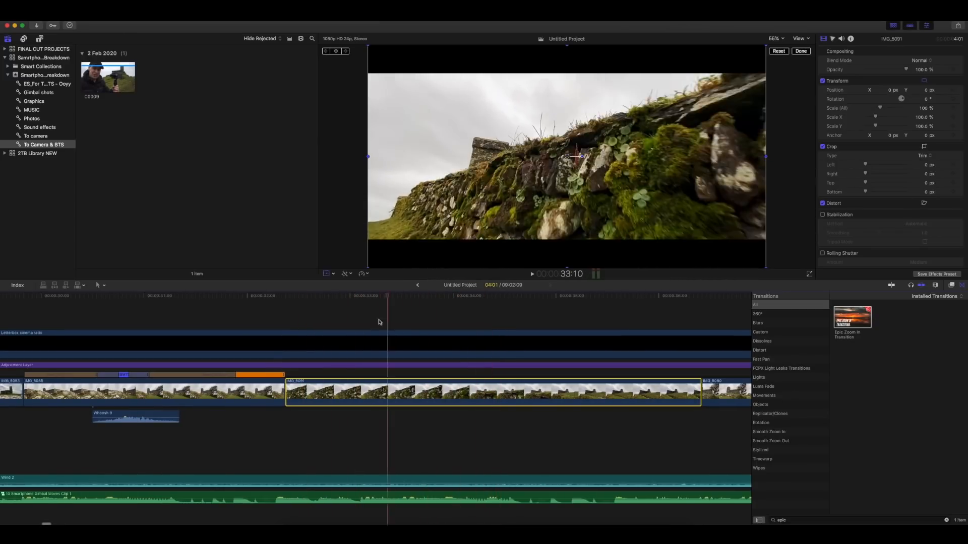
# Play the edit from IMG_5091 past the final clip to 44:14.
pyautogui.press('super+minus')
pyautogui.press('space')
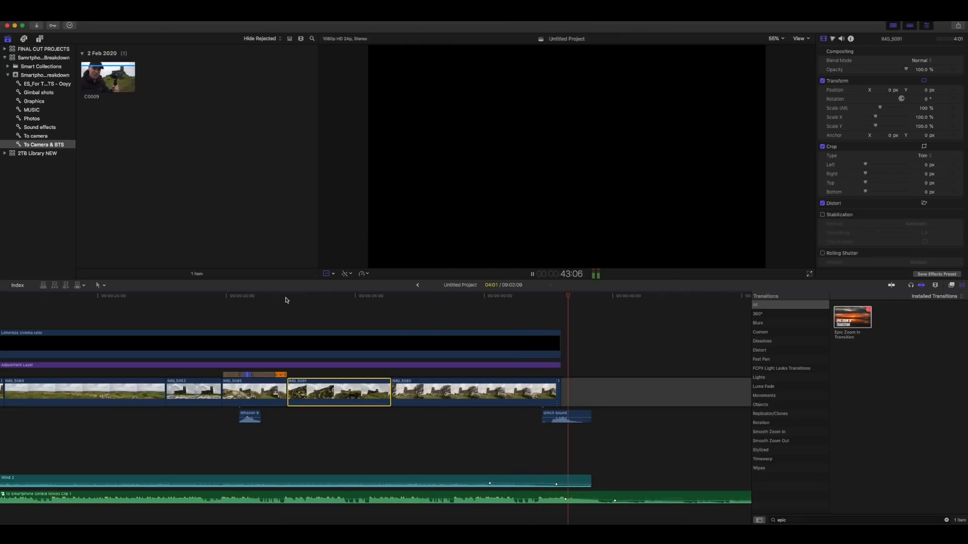
pyautogui.press('space')
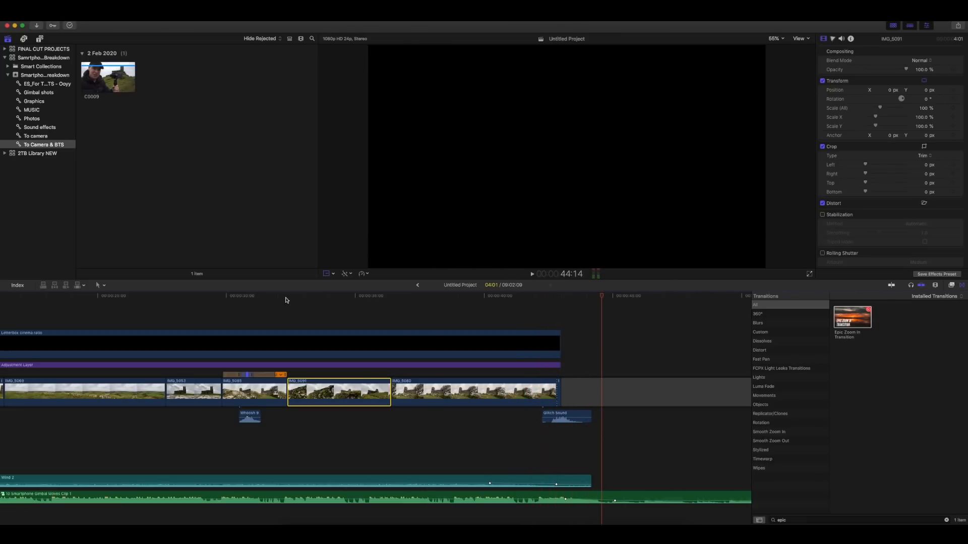
# Select the final long clip IMG_5080 and scrub it from 37:12 into the short glitch segment at 42:21.
pyautogui.click(420, 296)
pyautogui.click(430, 388)
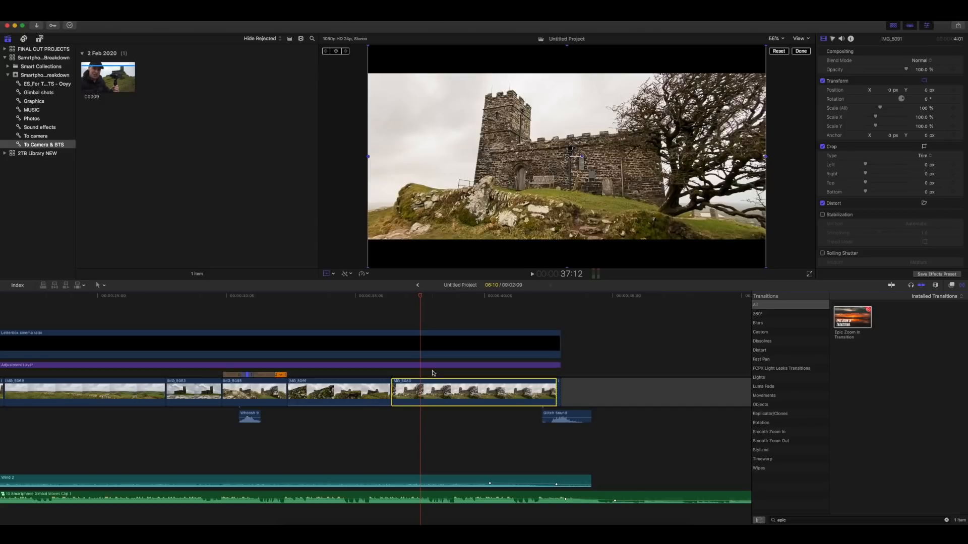
pyautogui.moveTo(426, 306); pyautogui.dragTo(454, 305)
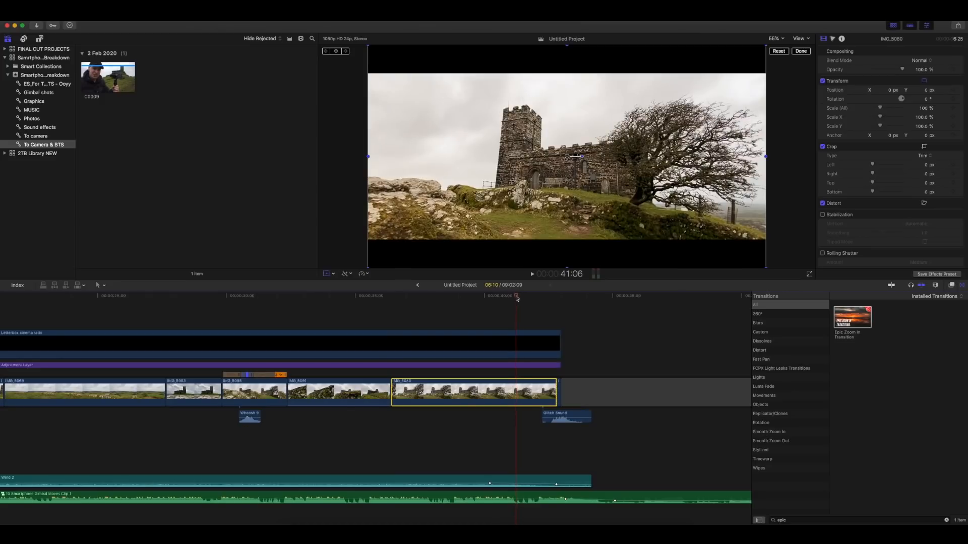
pyautogui.press('super+equal')
pyautogui.press('super+equal')
pyautogui.press('super+equal')
pyautogui.hscroll(10, 262, 313)
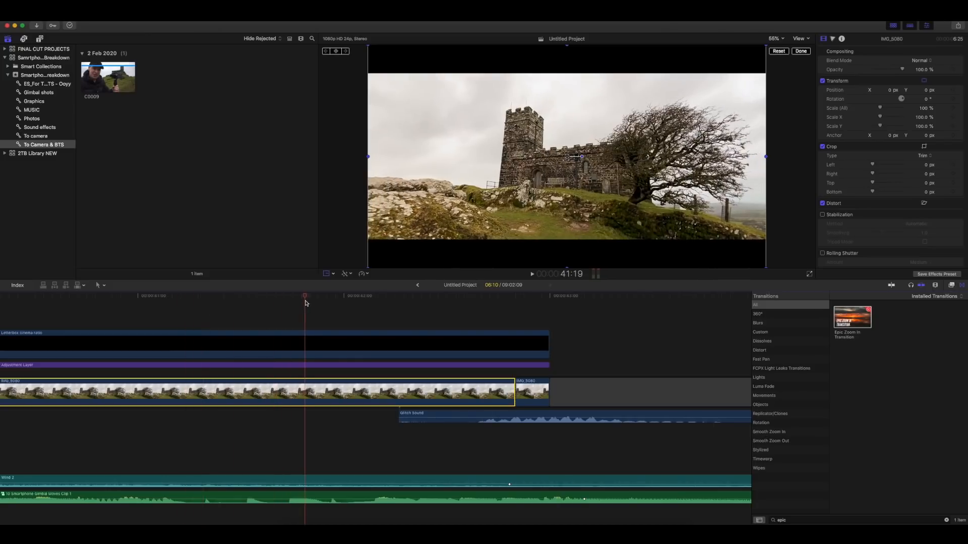
pyautogui.scroll(-1, 307, 300)
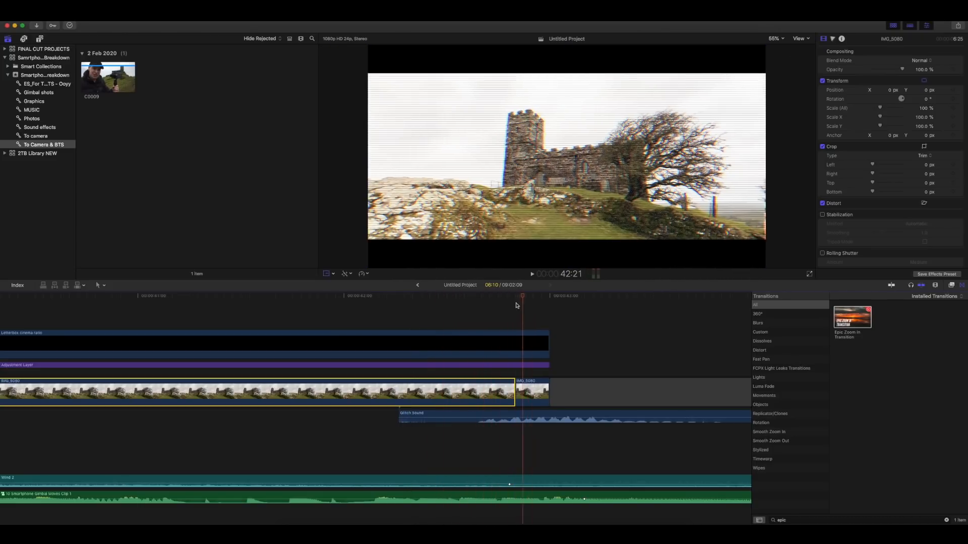
# Play the glitch ending past 43:06 and return to the glitched frame at 42:20.
pyautogui.press('space')
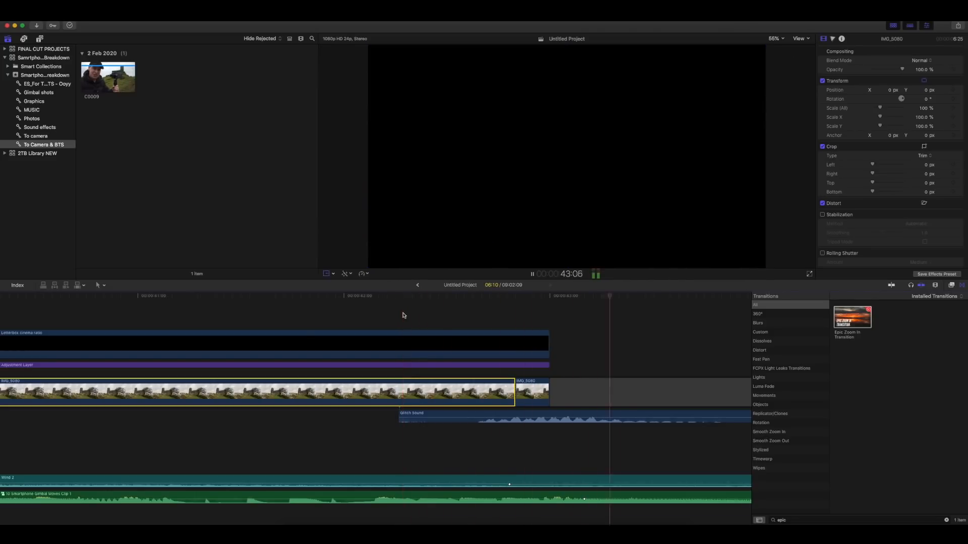
pyautogui.press('space')
pyautogui.moveTo(724, 300); pyautogui.dragTo(525, 300)
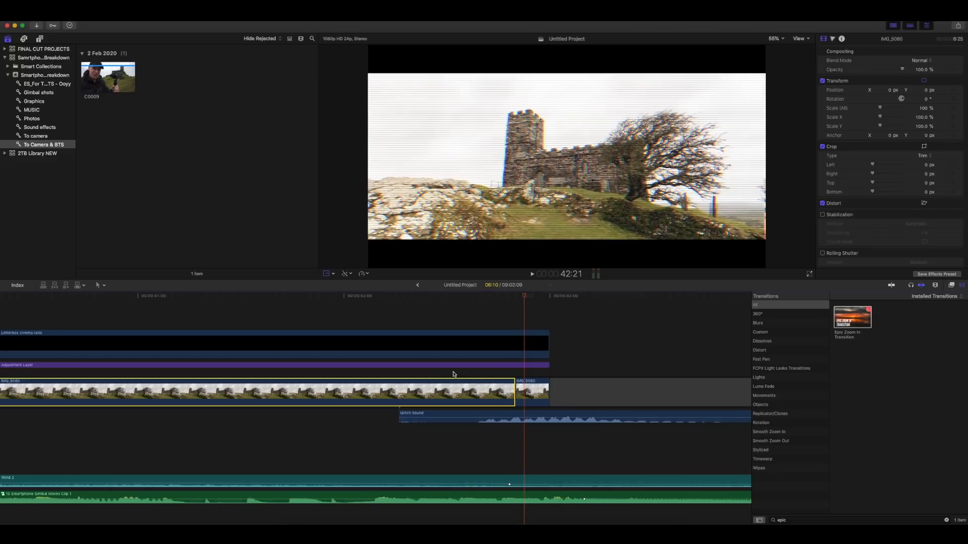
pyautogui.click(522, 301)
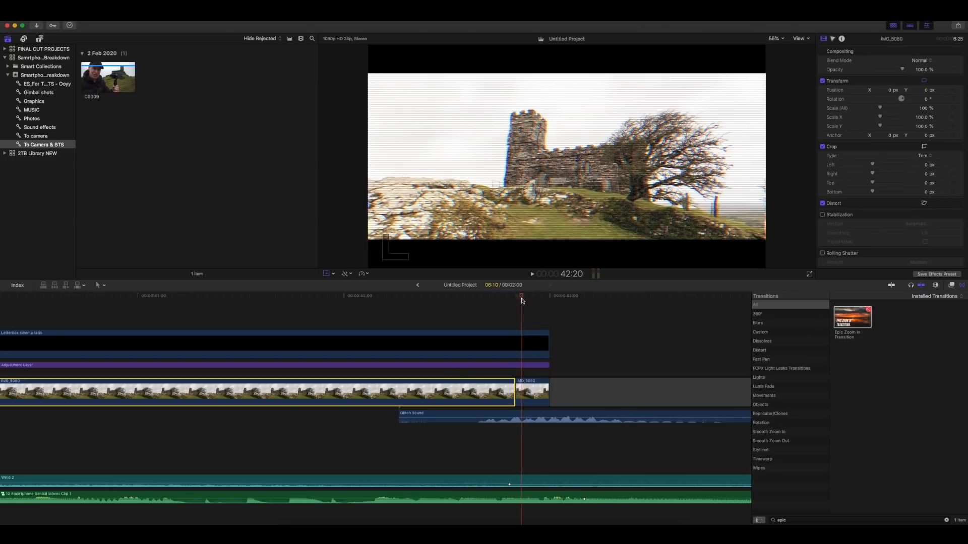
# Select the short final IMG_5080 segment with the Bad TV effect and search the installed effects for "tv".
pyautogui.click(525, 395)
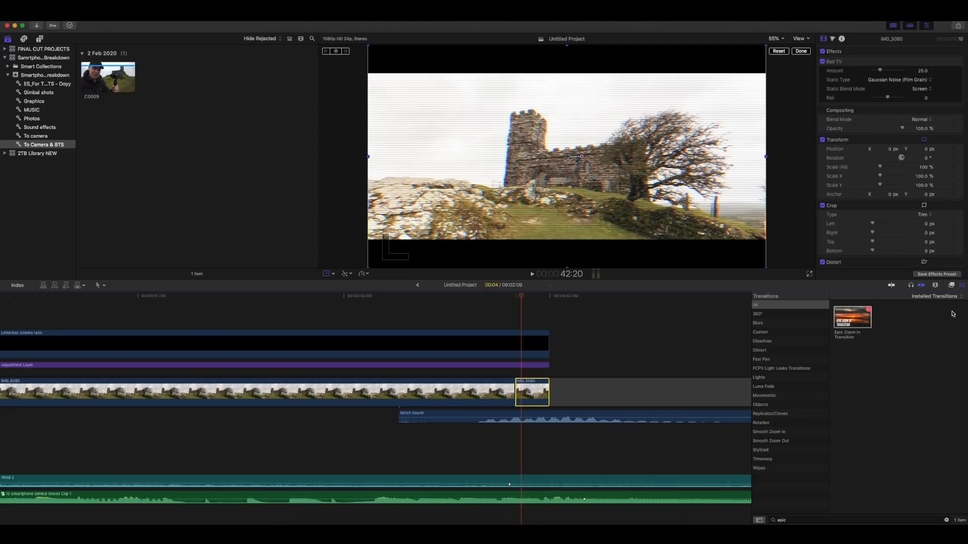
pyautogui.click(951, 287)
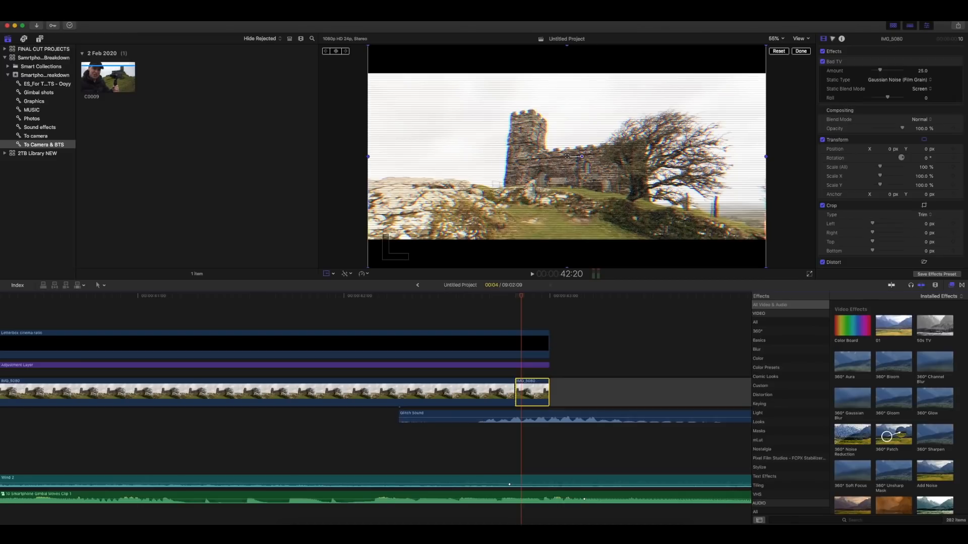
pyautogui.click(863, 520)
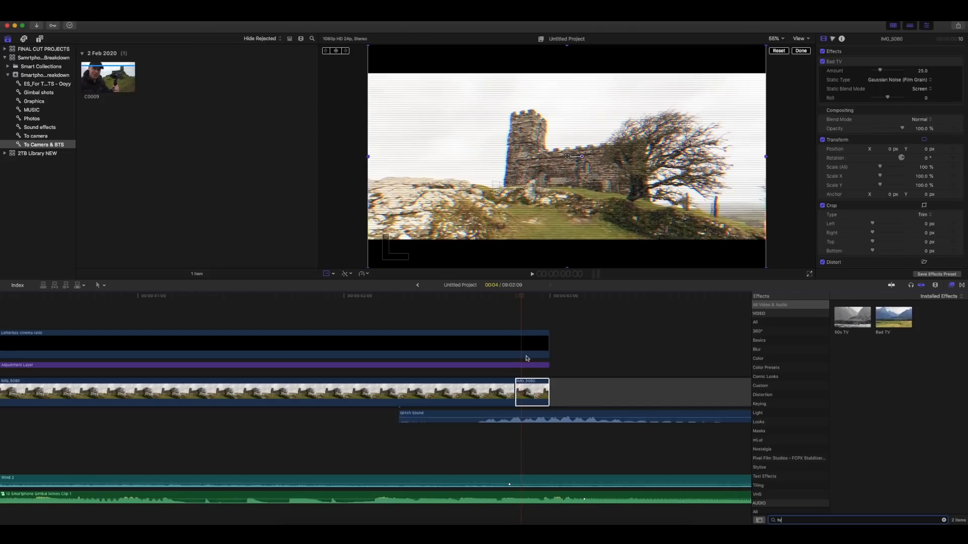
# Inspect the Glitch Sound and Wind 2 audio beneath the ending, scrubbing between 42:10 and 42:19.
pyautogui.click(519, 300)
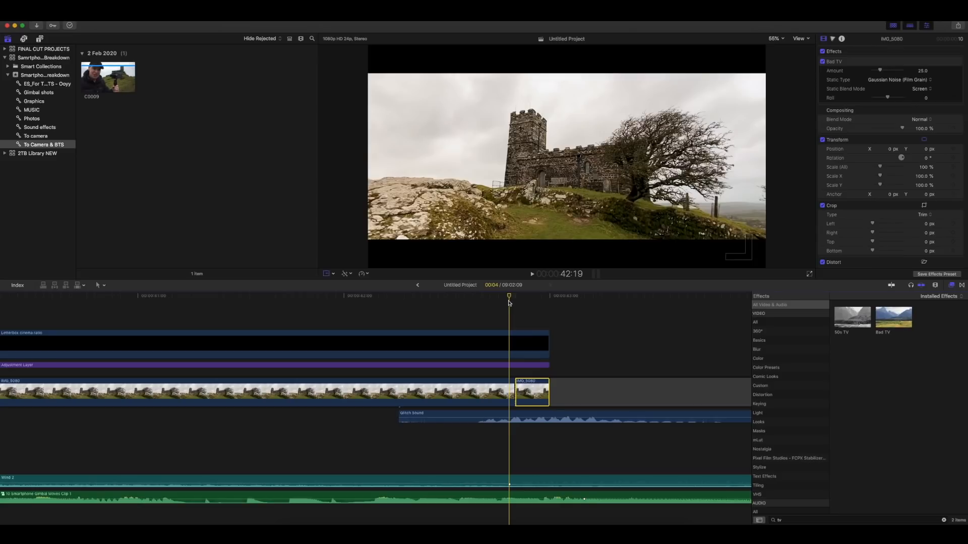
pyautogui.hscroll(5, 530, 328)
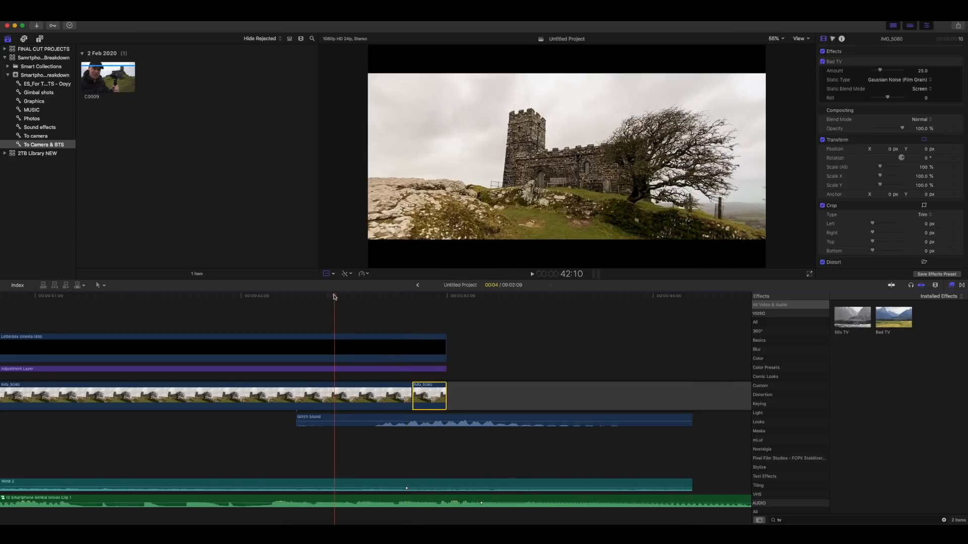
pyautogui.hscroll(1, 335, 297)
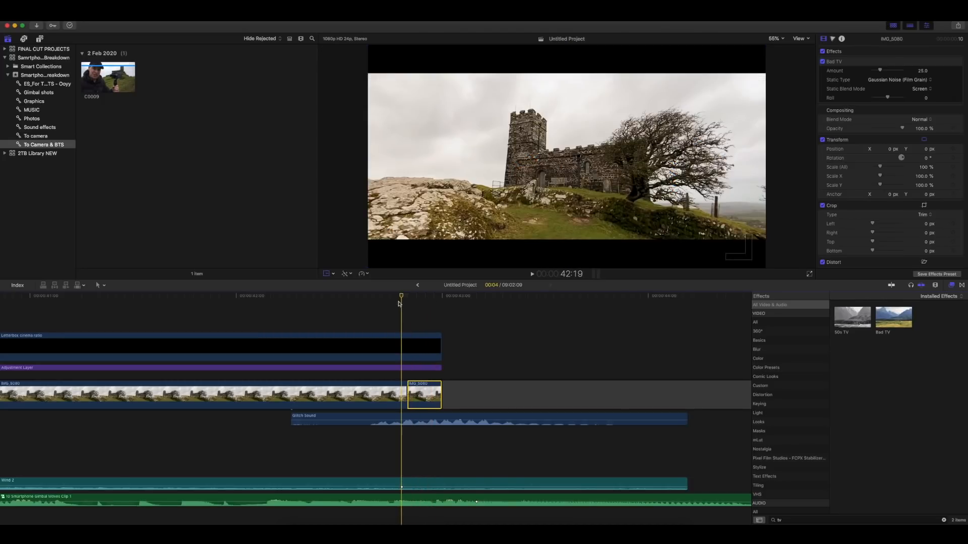
# Play the ending with its glitch sound from 41:11 to 44:04, then scrub back to 42:20.
pyautogui.moveTo(402, 297); pyautogui.dragTo(129, 298)
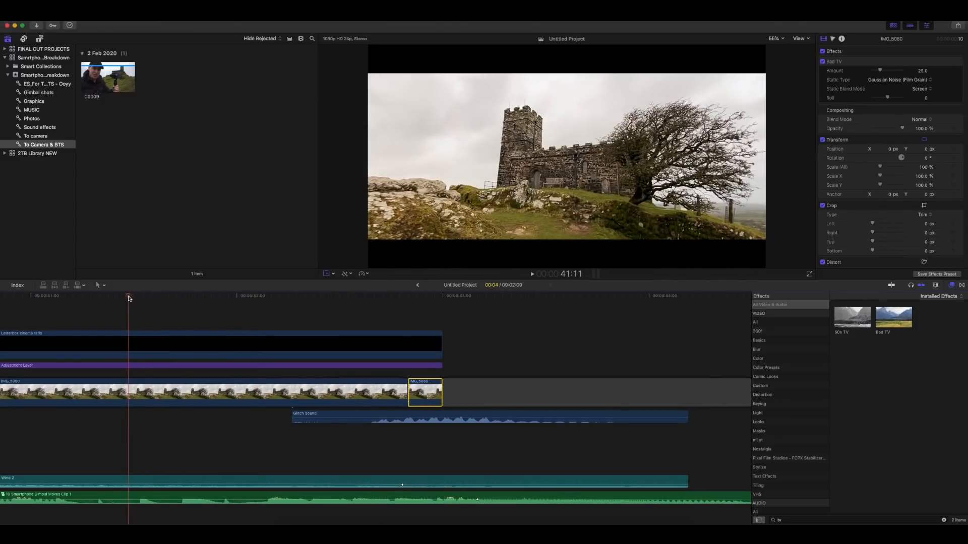
pyautogui.press('space')
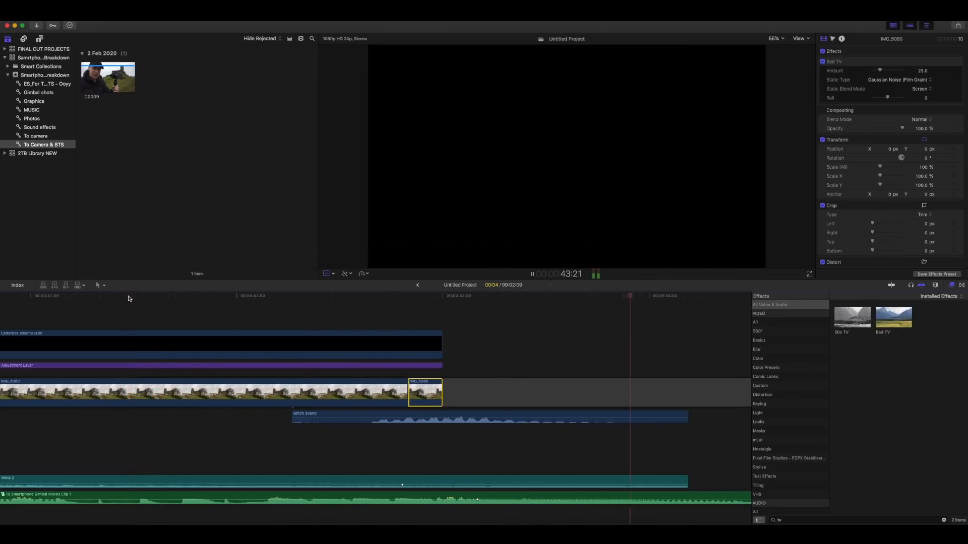
pyautogui.press('space')
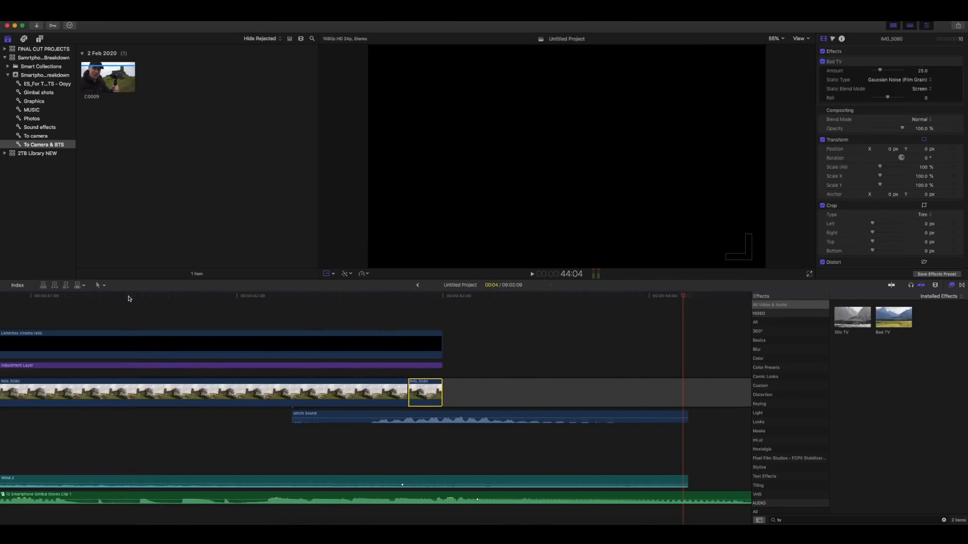
pyautogui.moveTo(678, 299); pyautogui.dragTo(371, 333)
pyautogui.moveTo(403, 297)
pyautogui.mouseDown()
pyautogui.moveTo(359, 302)
pyautogui.moveTo(408, 300)
pyautogui.mouseUp()
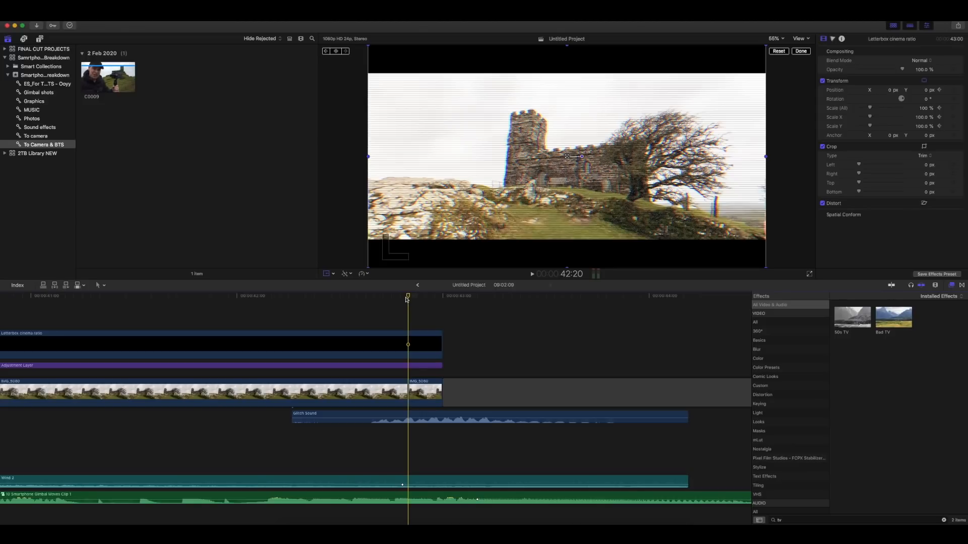